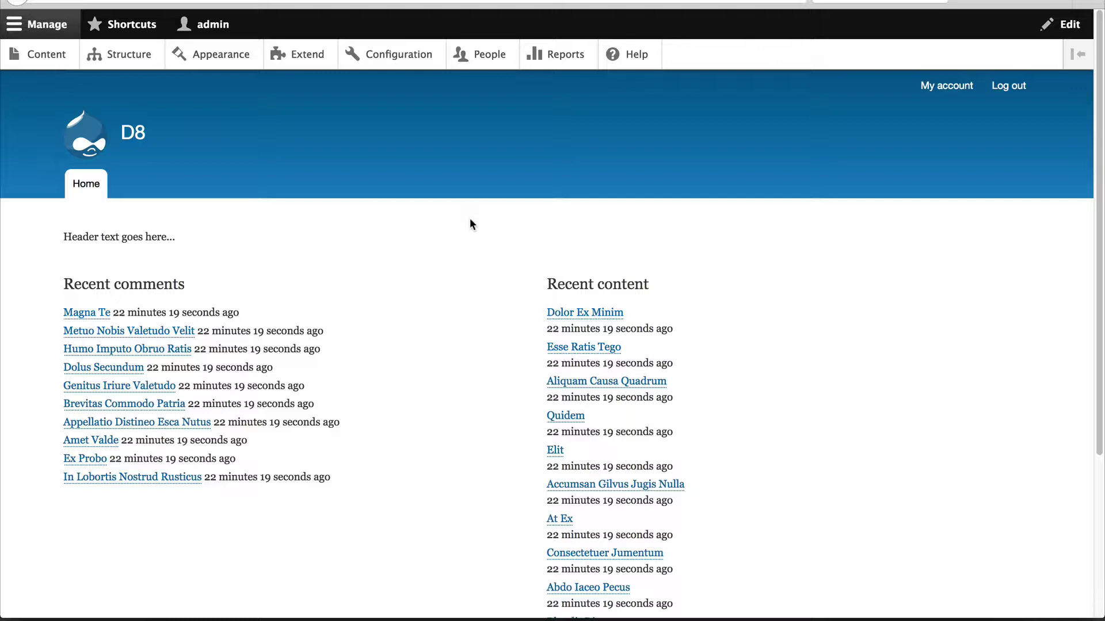
- From Structure > Pages, edit Homepage and open the Panels variant's Selection criteria
click(106, 55)
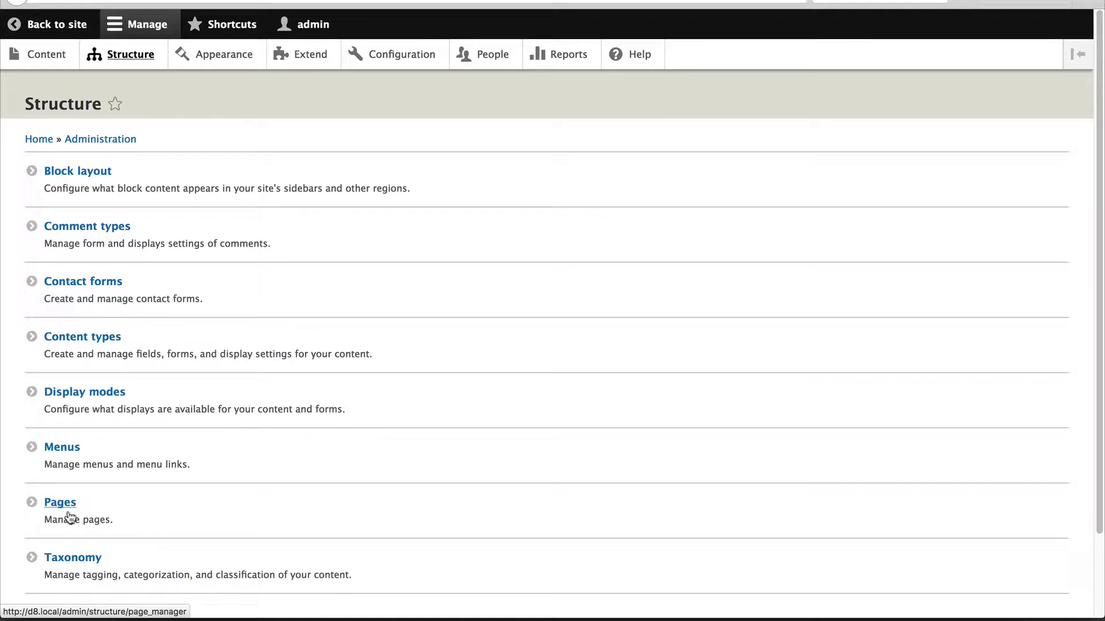
click(61, 504)
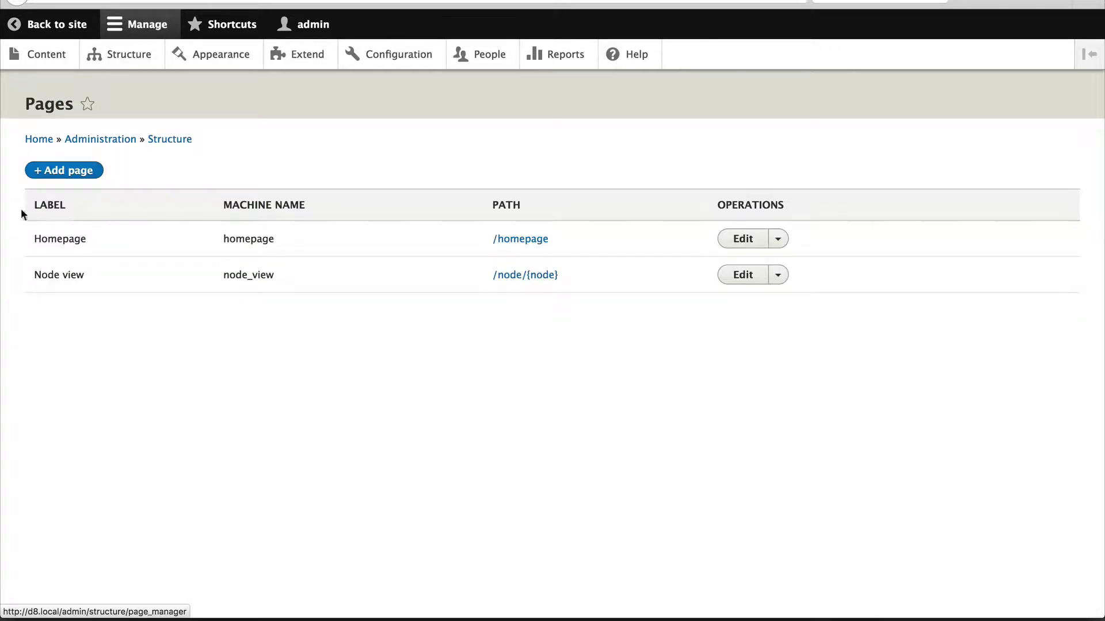
click(744, 240)
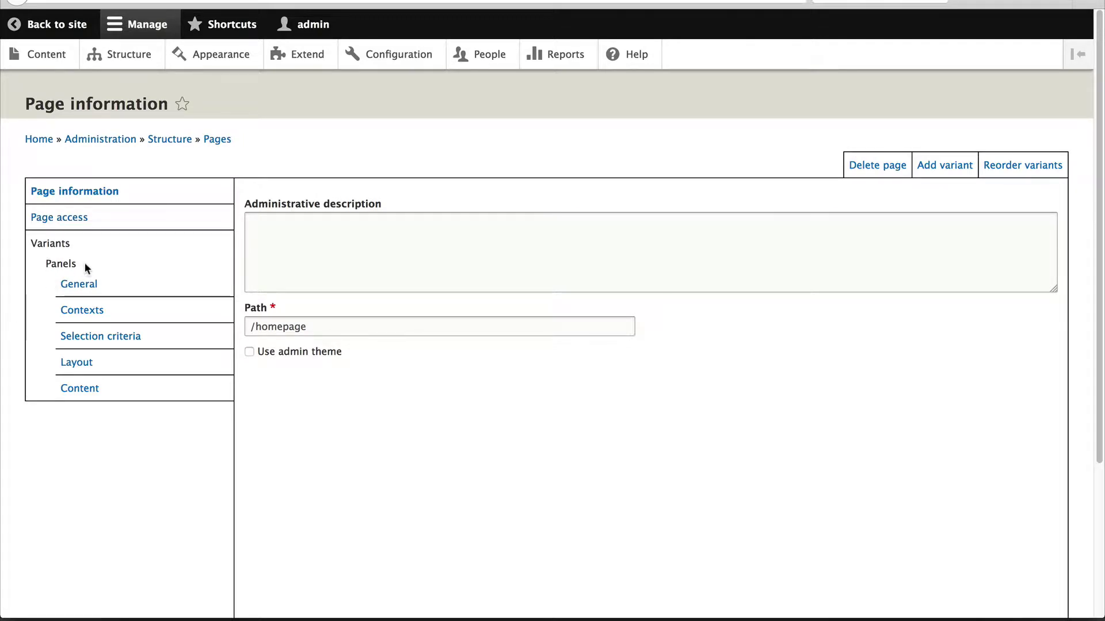
click(121, 339)
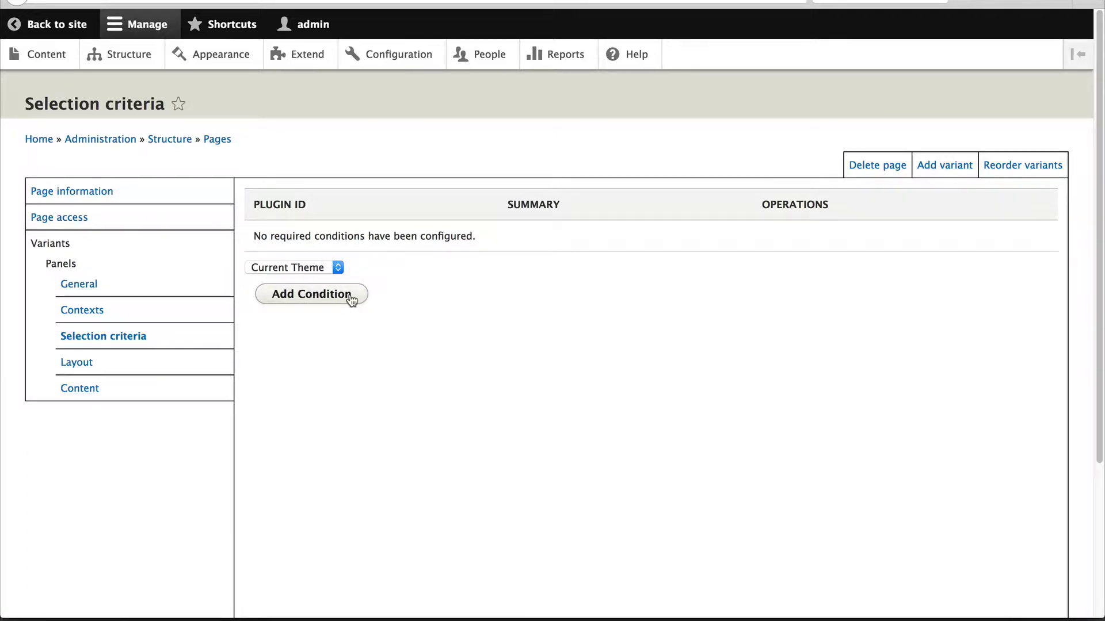
- Add a User Role condition requiring Authenticated user to the Panels variant and save Homepage
click(338, 269)
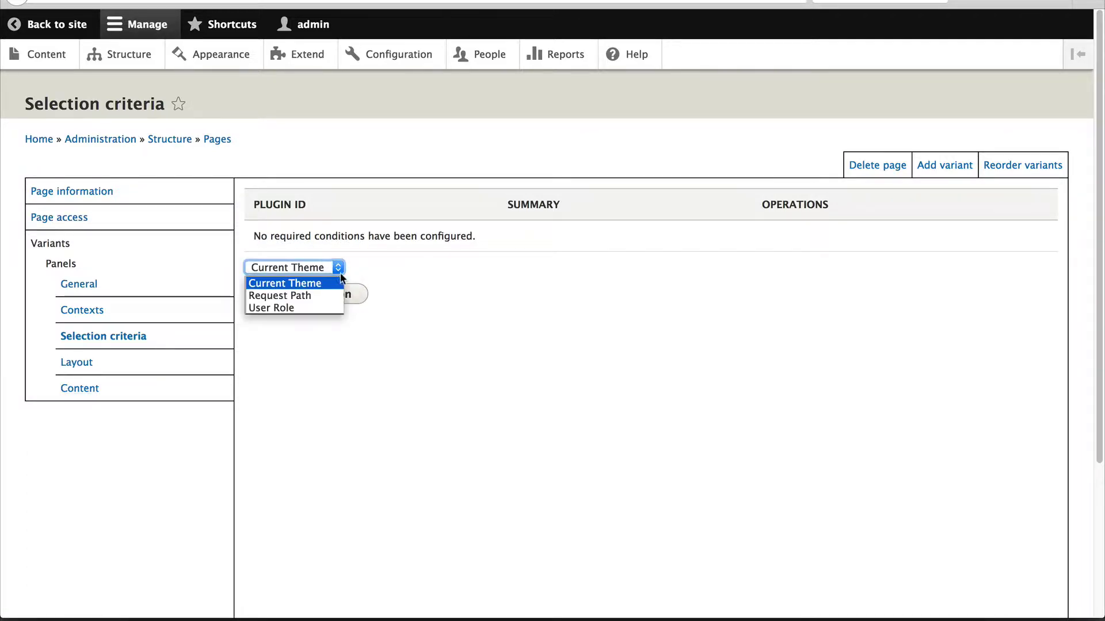
click(308, 308)
click(311, 296)
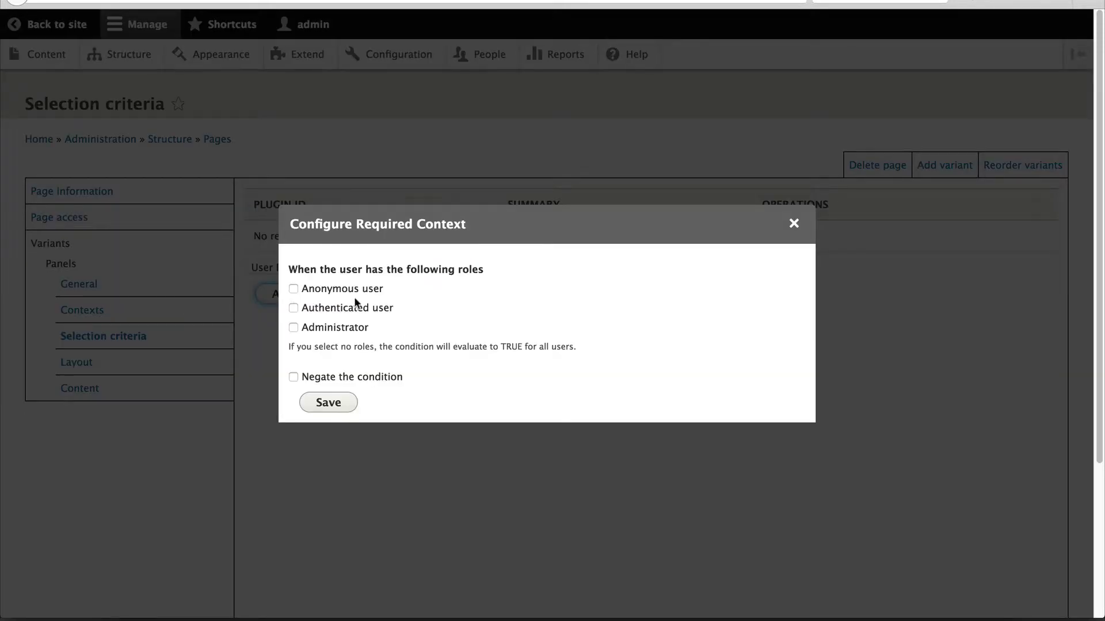
click(311, 314)
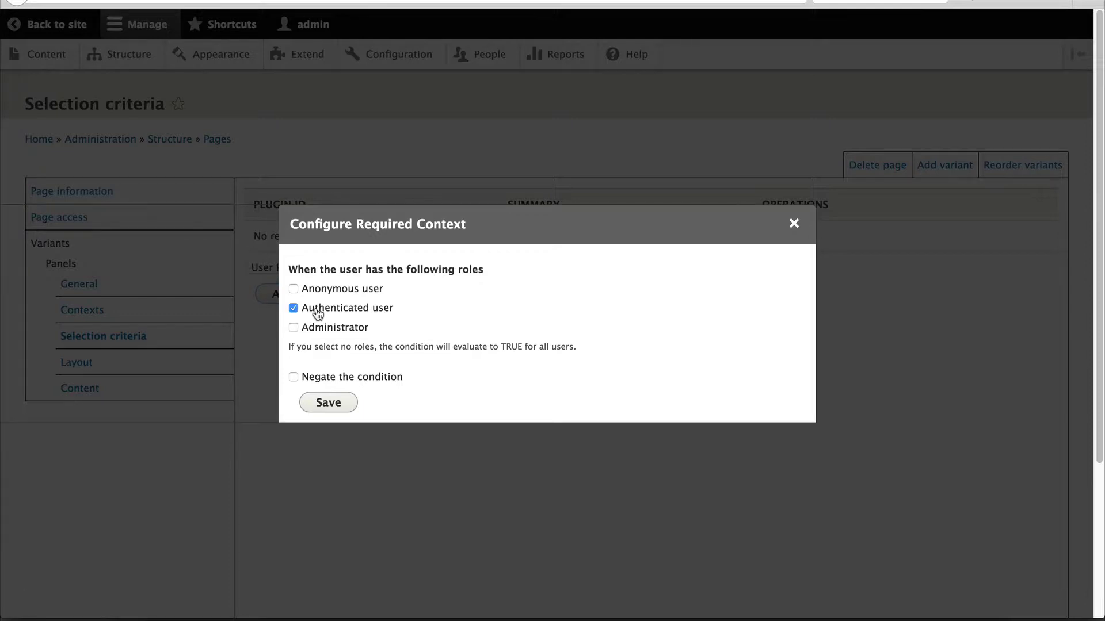
click(337, 398)
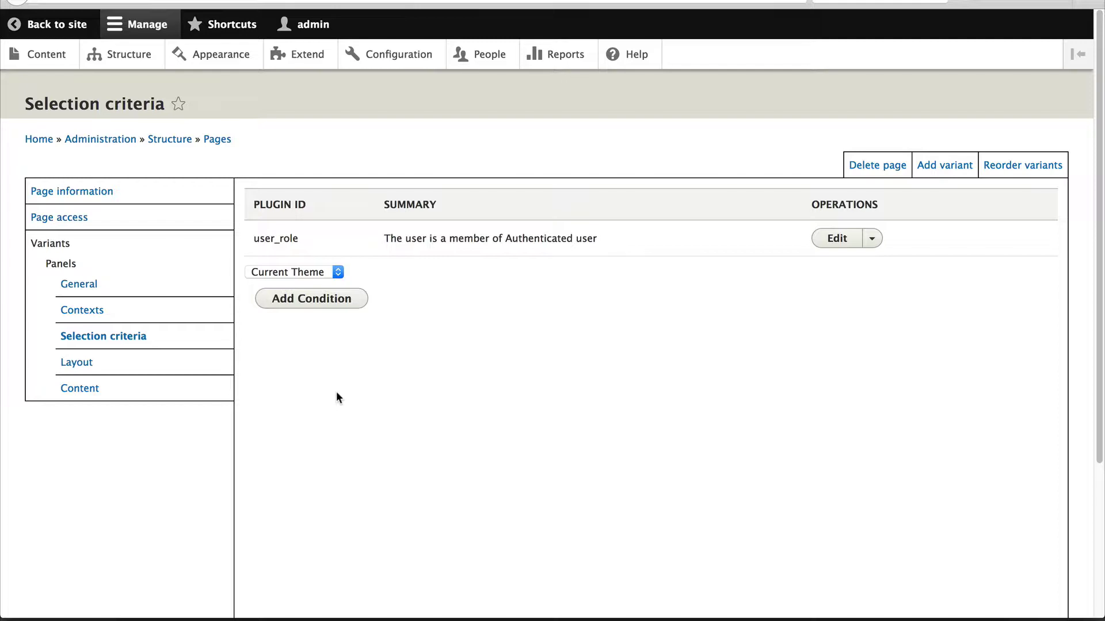
scroll(345, 570, down, 5)
click(358, 558)
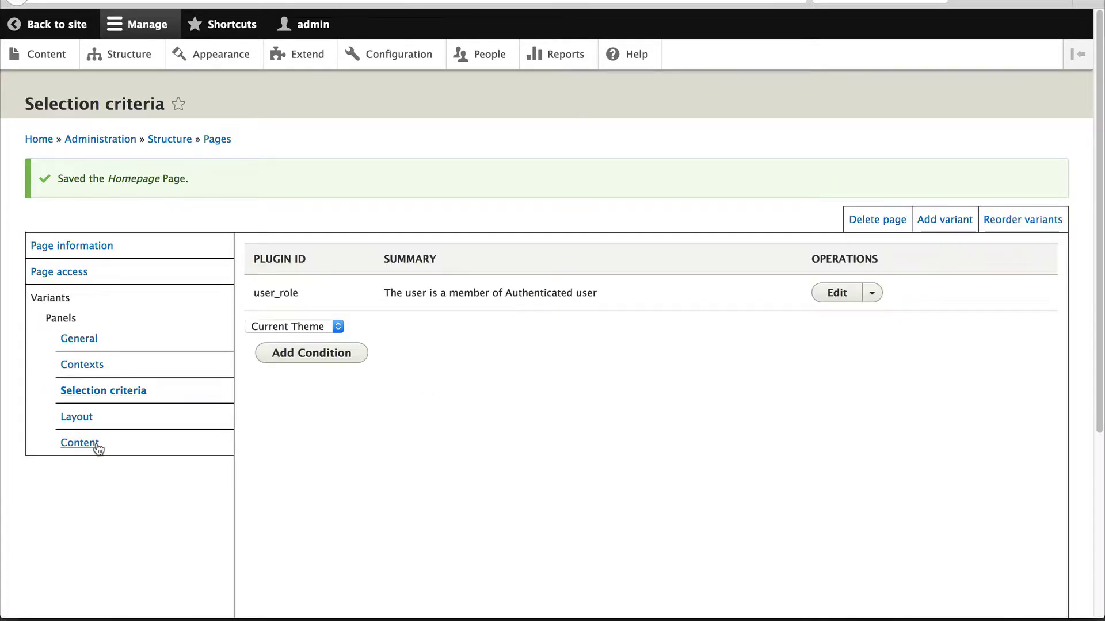
- Set the Panels variant's page title to 'Logged in' and save the Homepage page
click(79, 443)
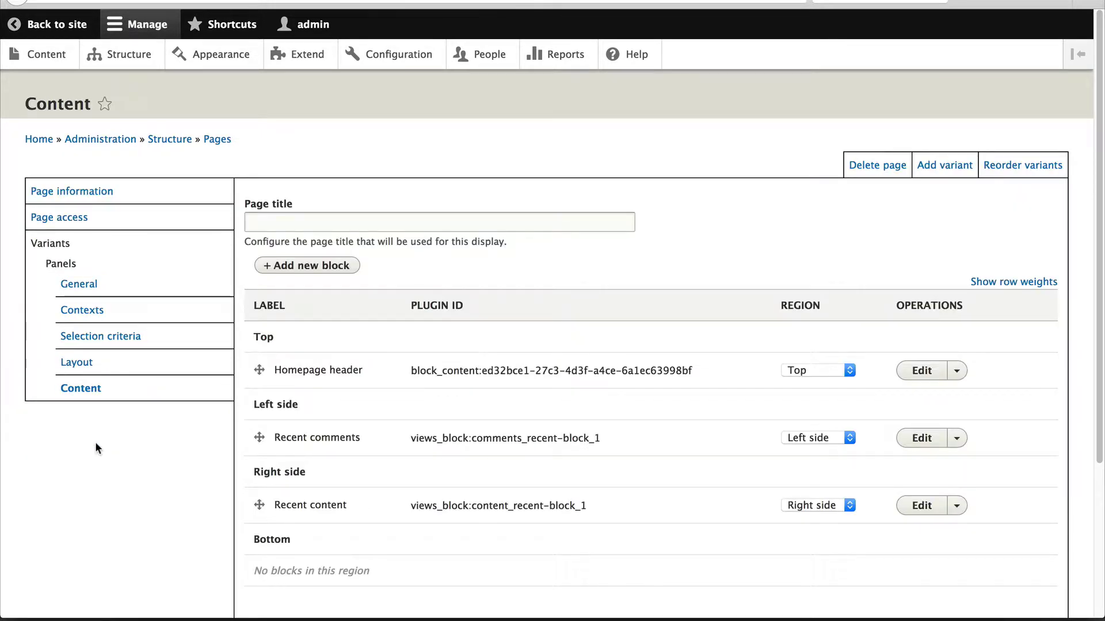
click(288, 221)
text(Logged in)
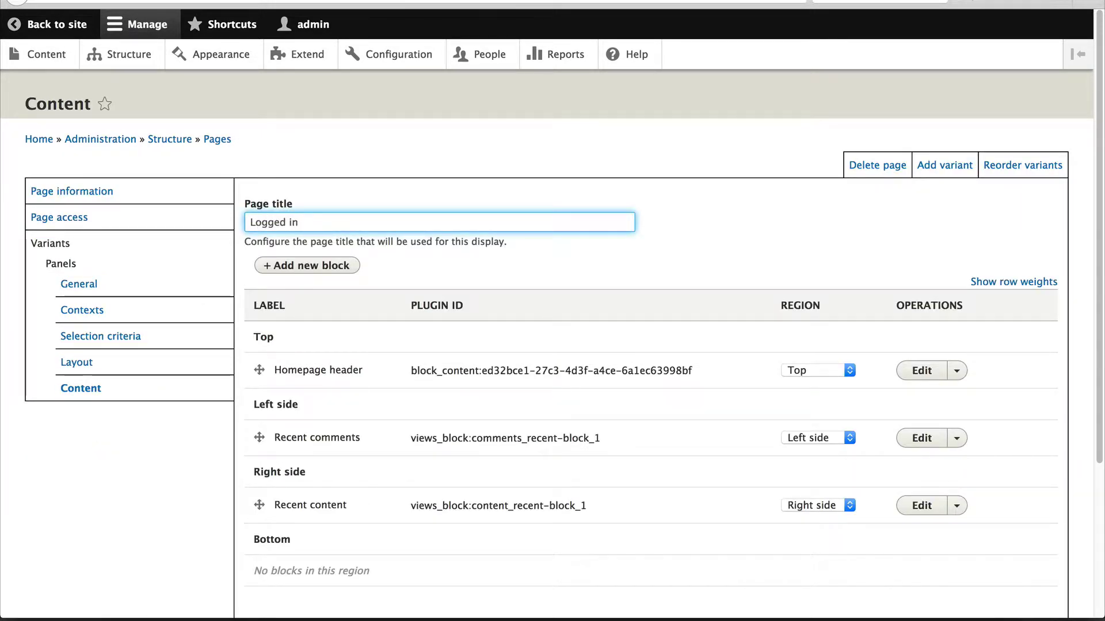
scroll(302, 421, down, 5)
click(366, 547)
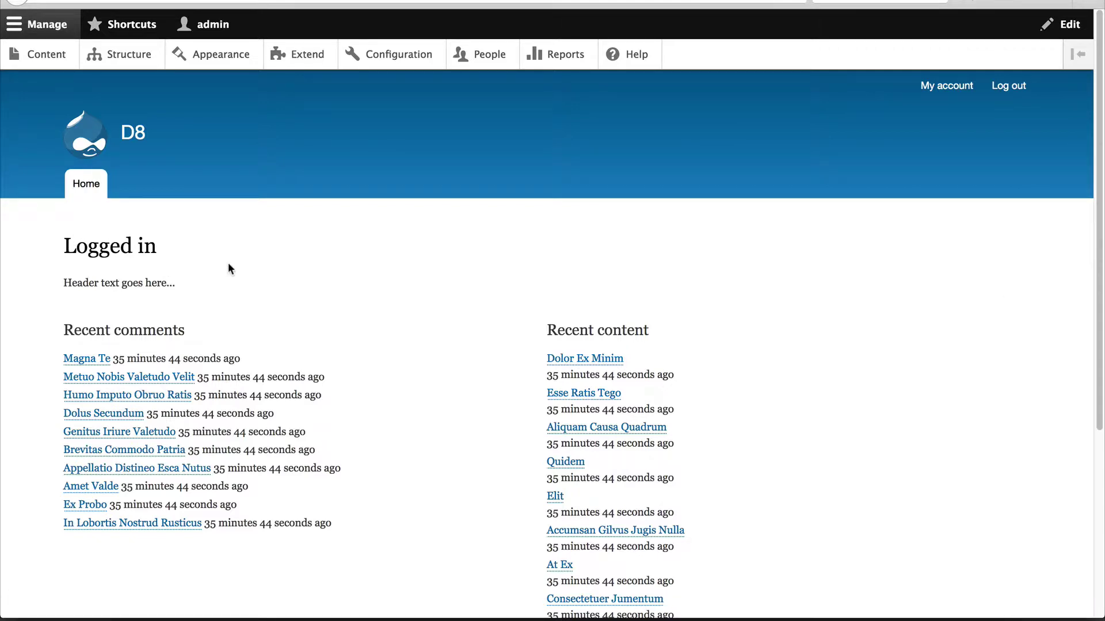
- Load the d8.local site in a new Firefox private window
click(101, 0)
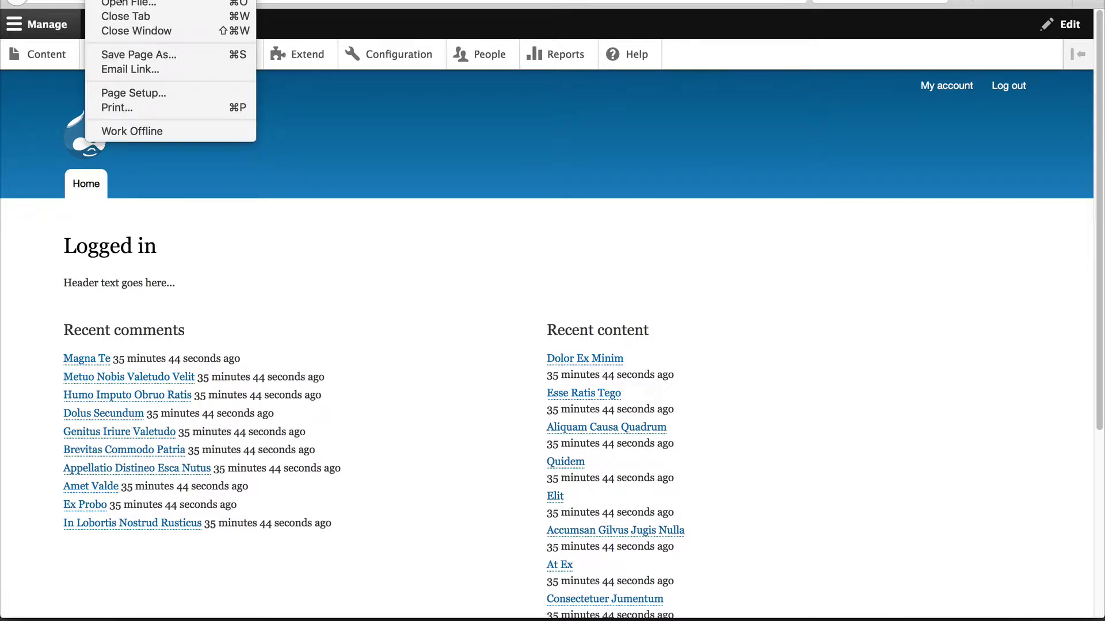
click(136, 30)
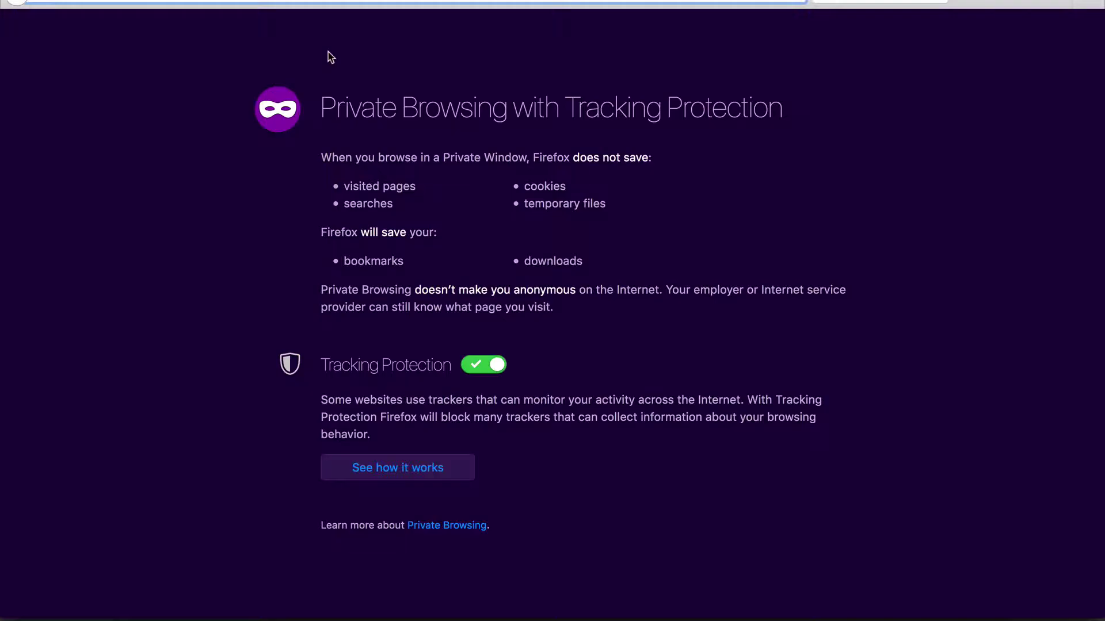
text(d8.local/)
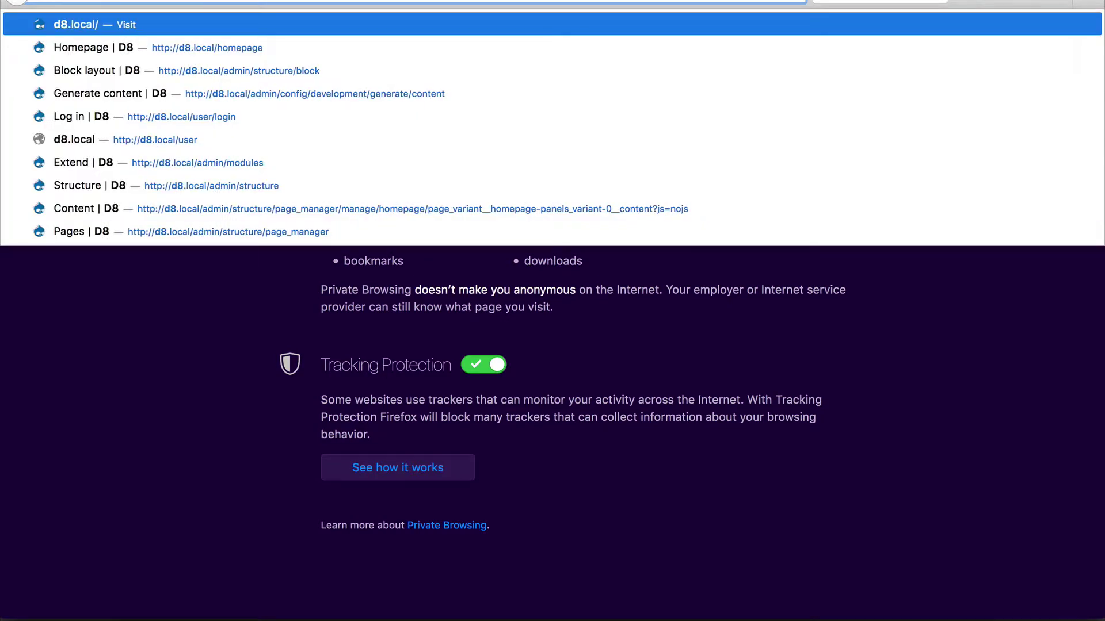
key(Return)
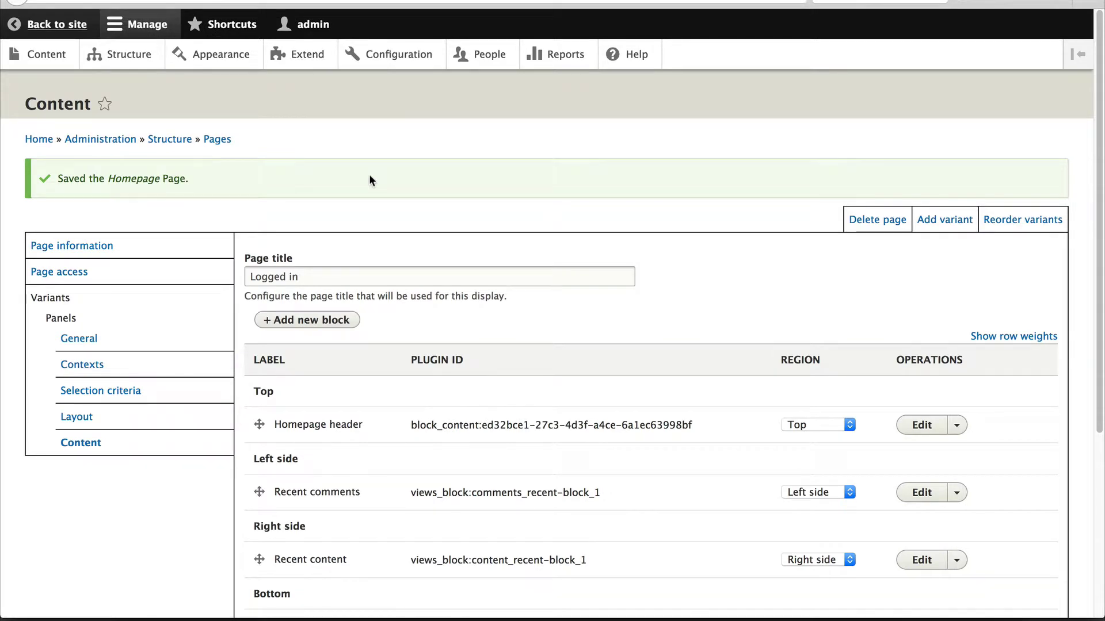
- Start a new Panels variant labelled 'Default', keeping the Standard builder
click(949, 224)
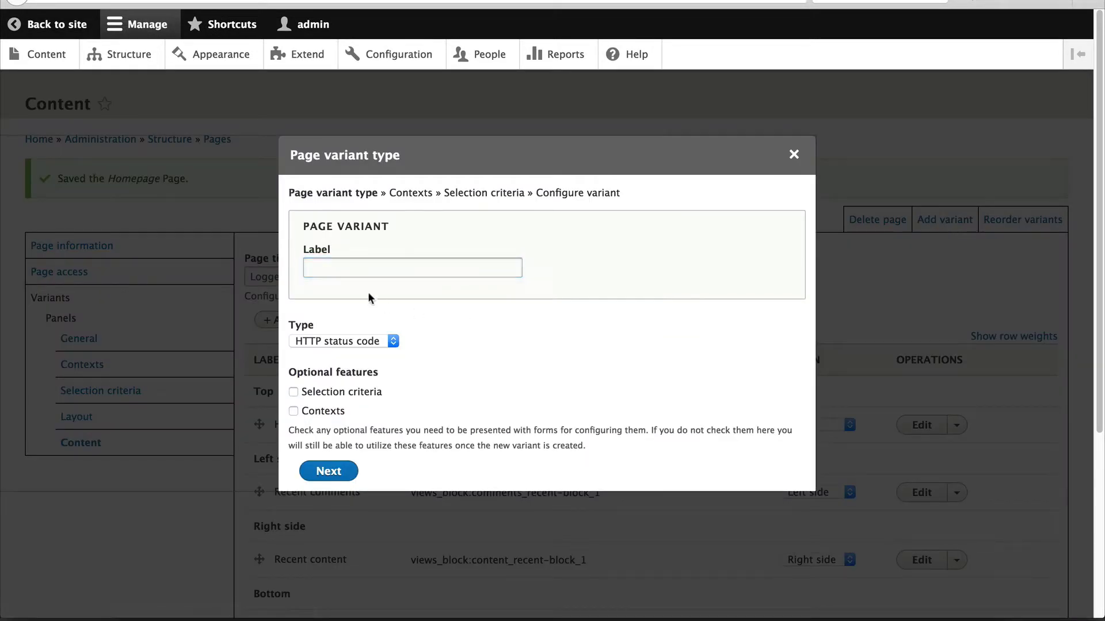
click(317, 265)
text(Default)
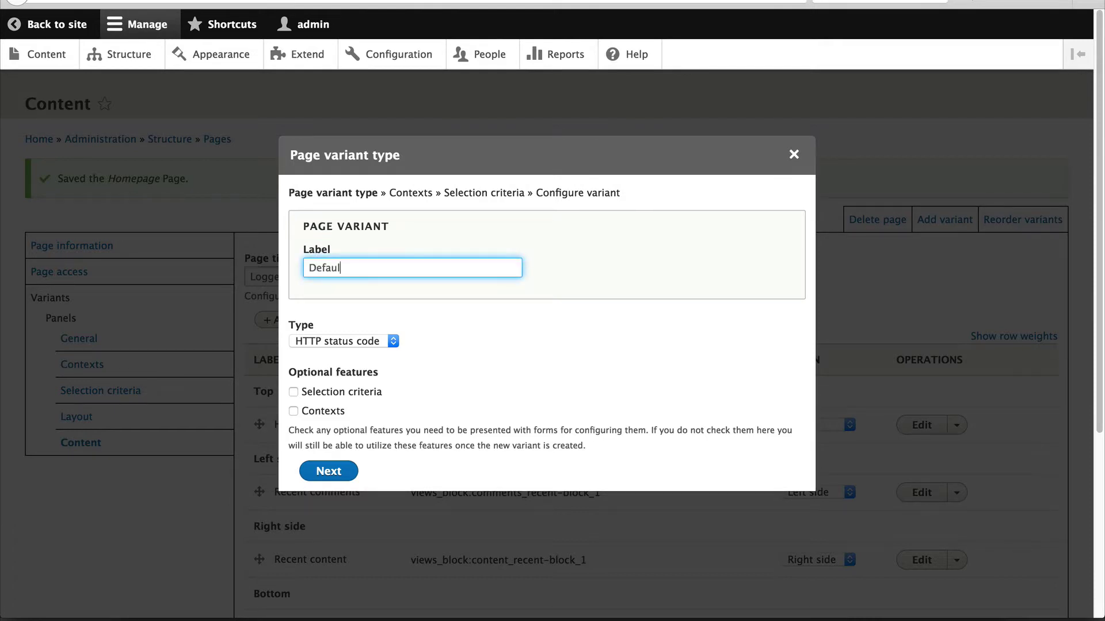
click(354, 341)
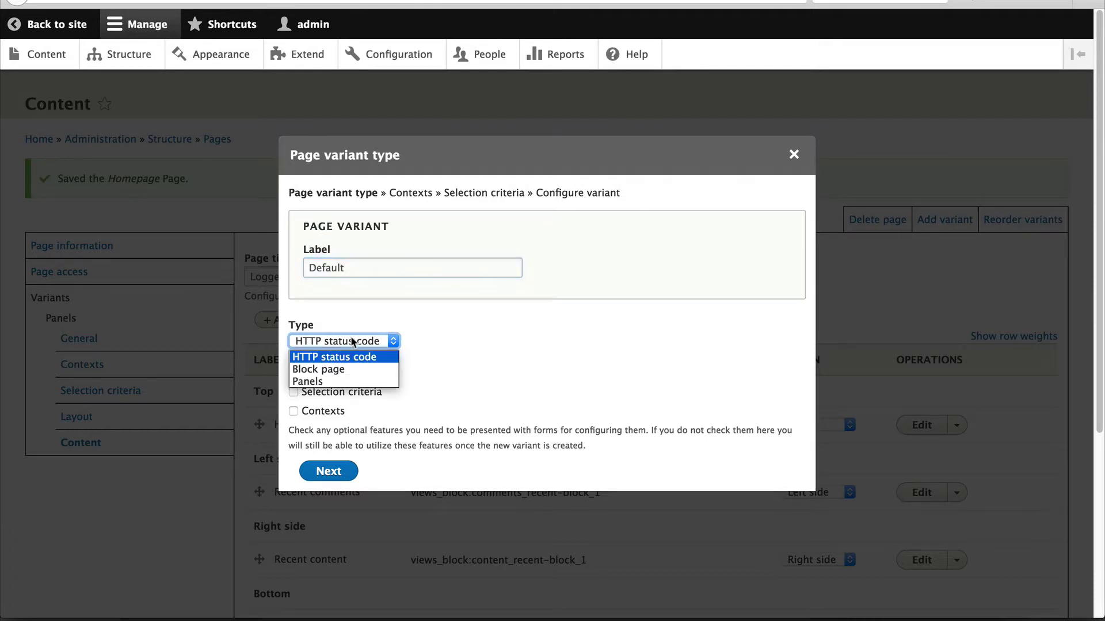
click(337, 382)
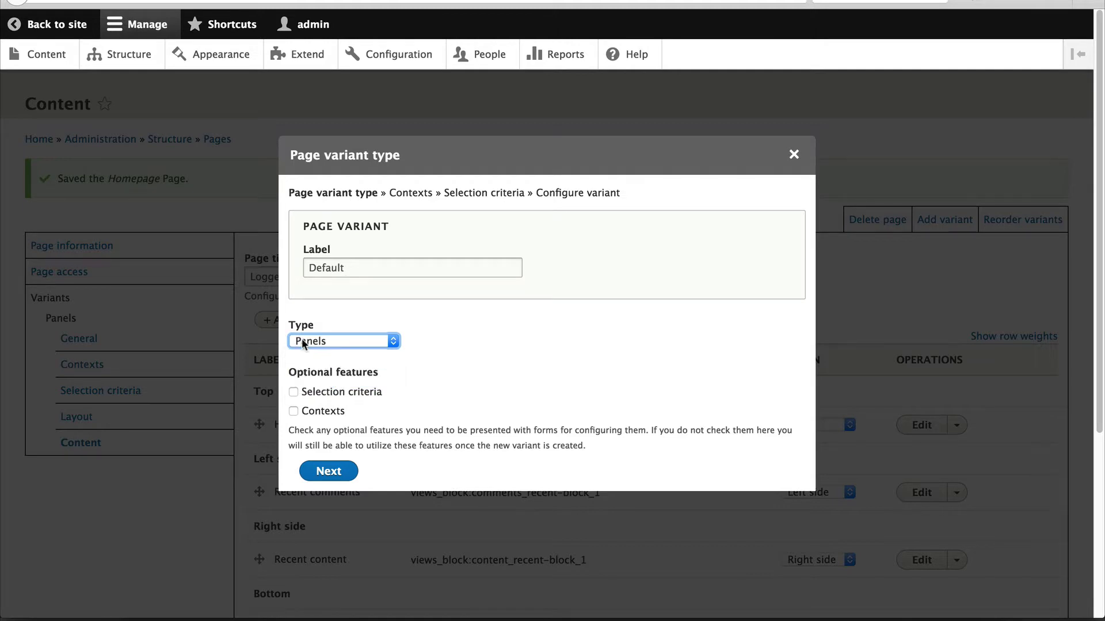
click(326, 471)
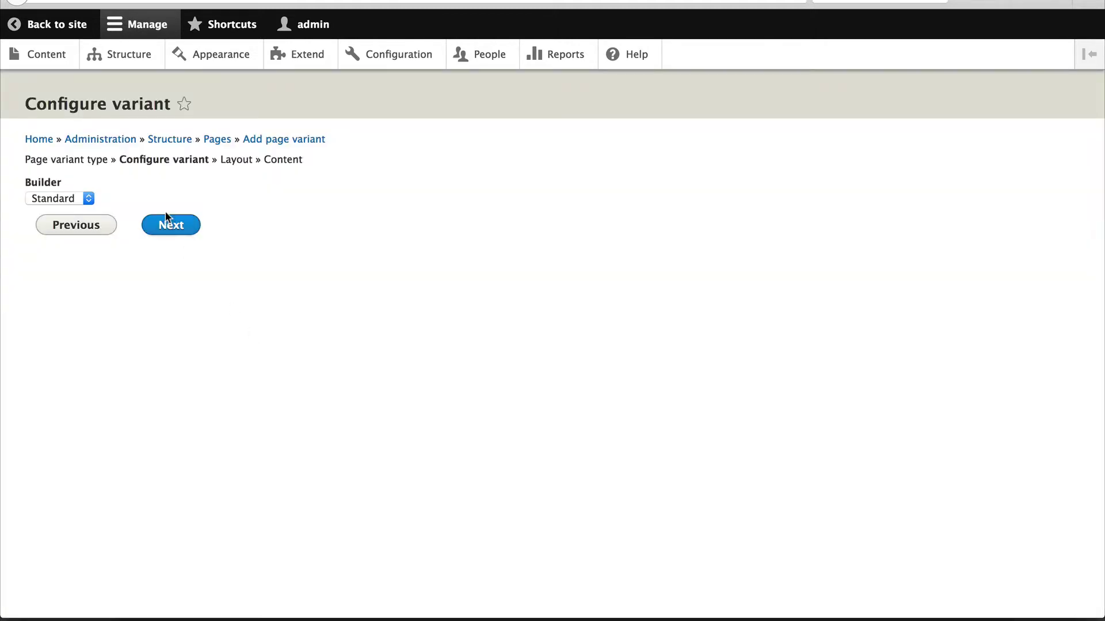
click(167, 225)
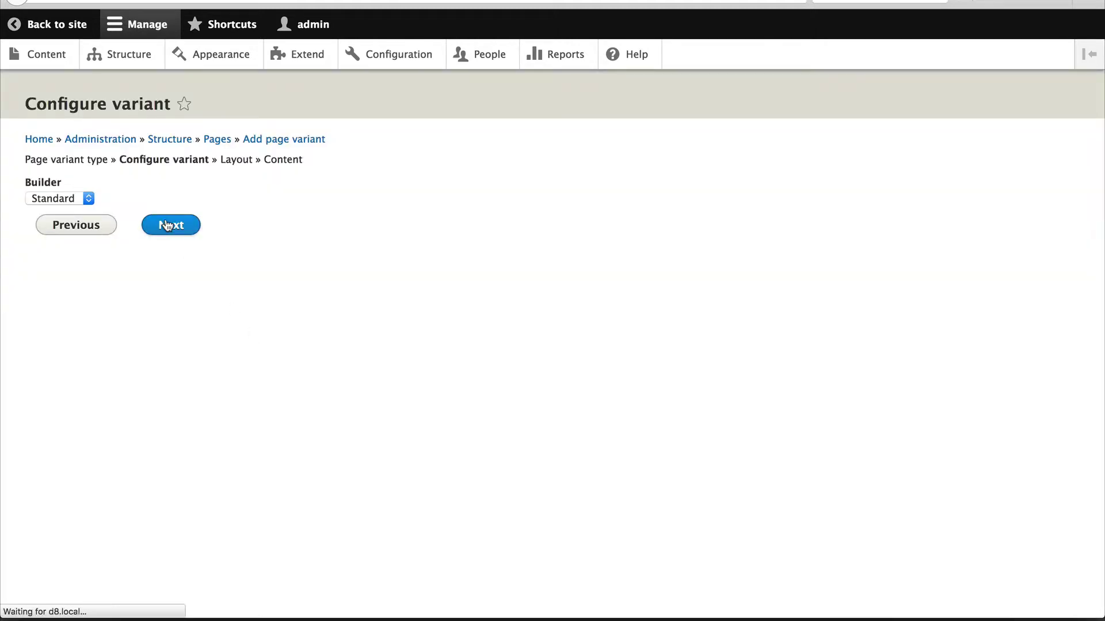
- Give the Default variant the Two column stacked layout, finish, and view its content regions
click(164, 197)
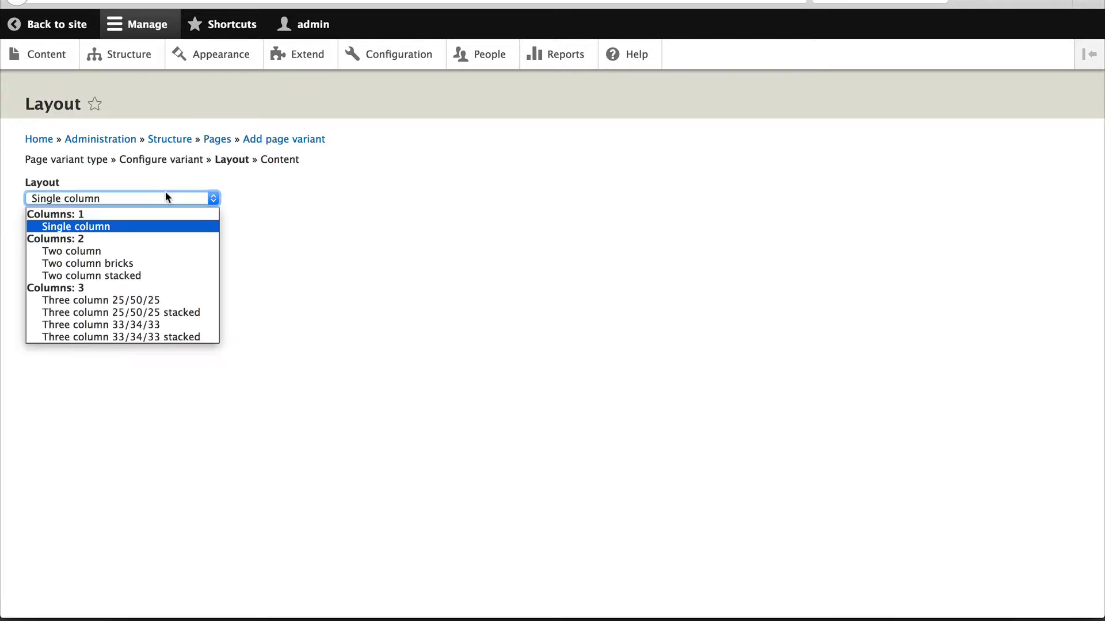
click(115, 281)
click(171, 226)
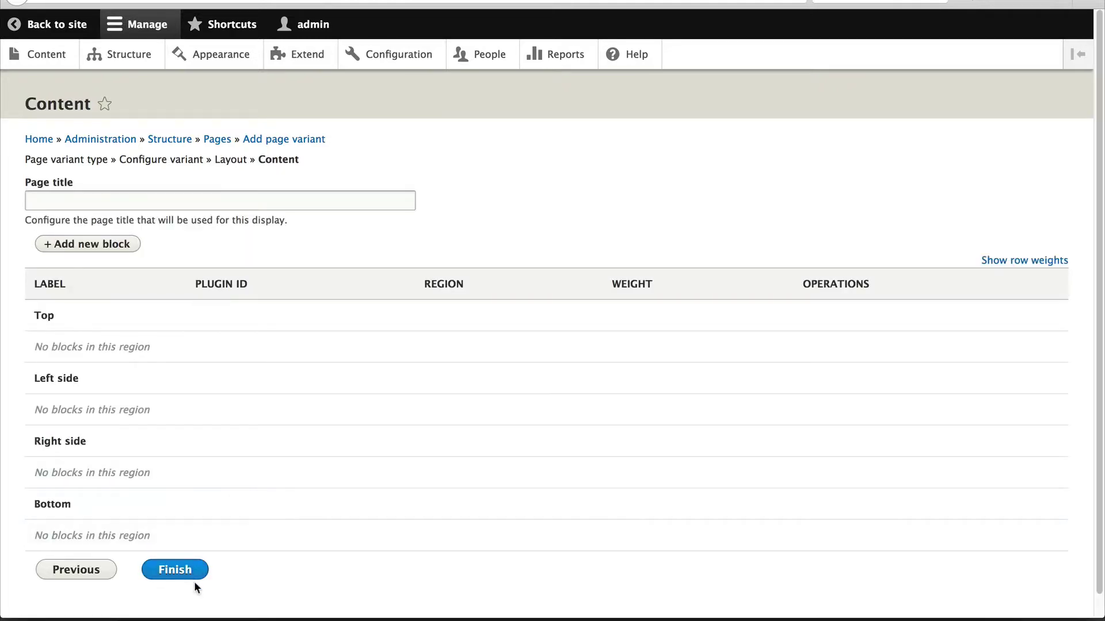
click(191, 578)
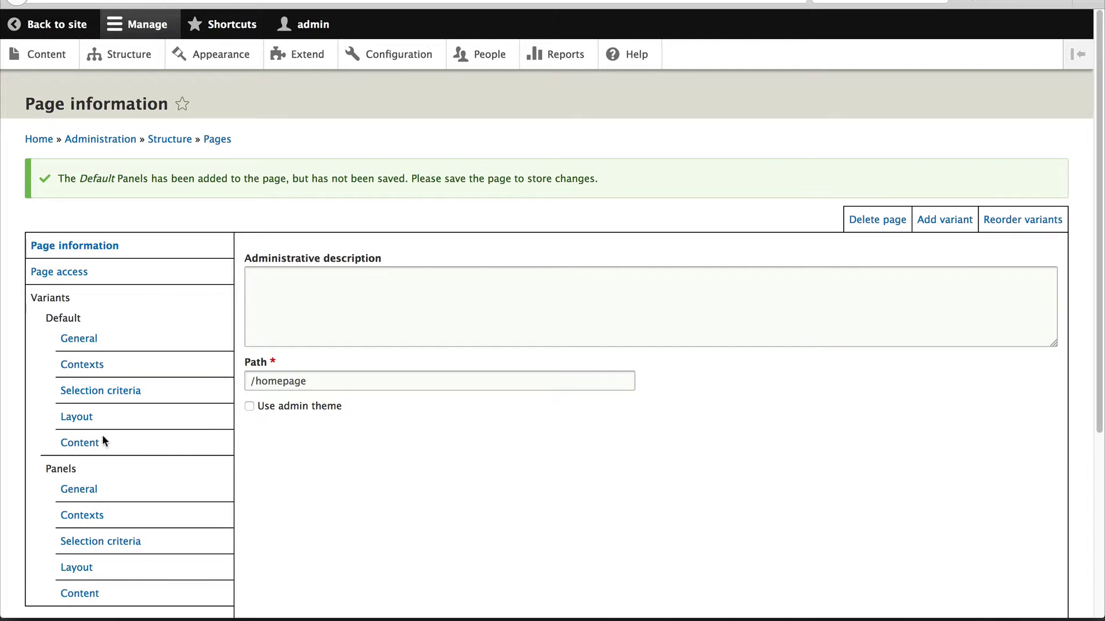
click(86, 448)
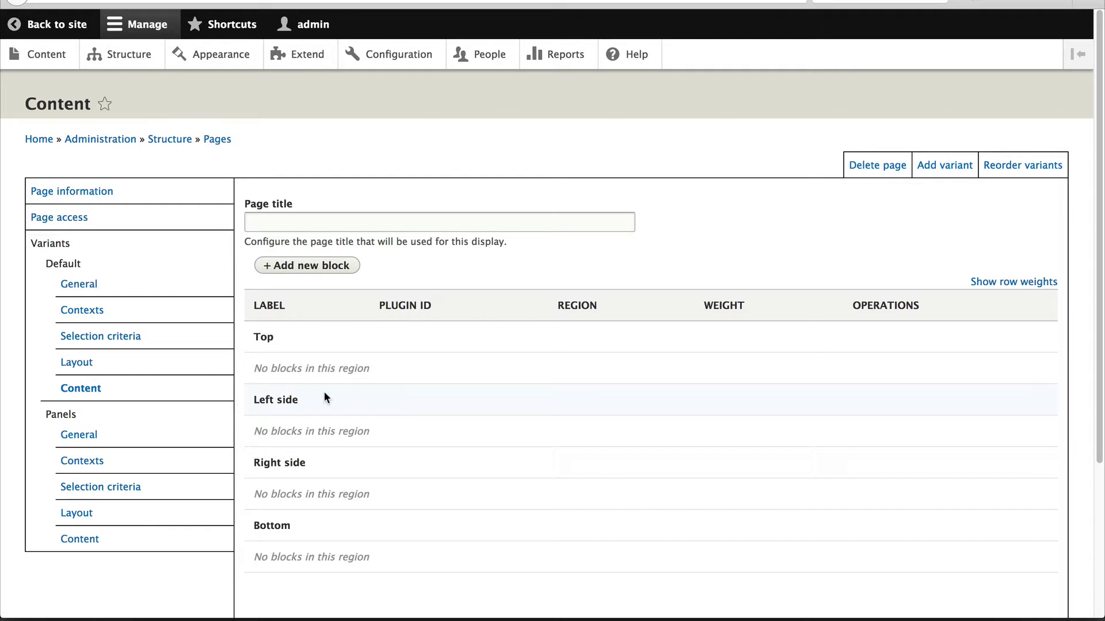
- Add Recent comments to the Left side region and Recent content to the Right side region
click(317, 268)
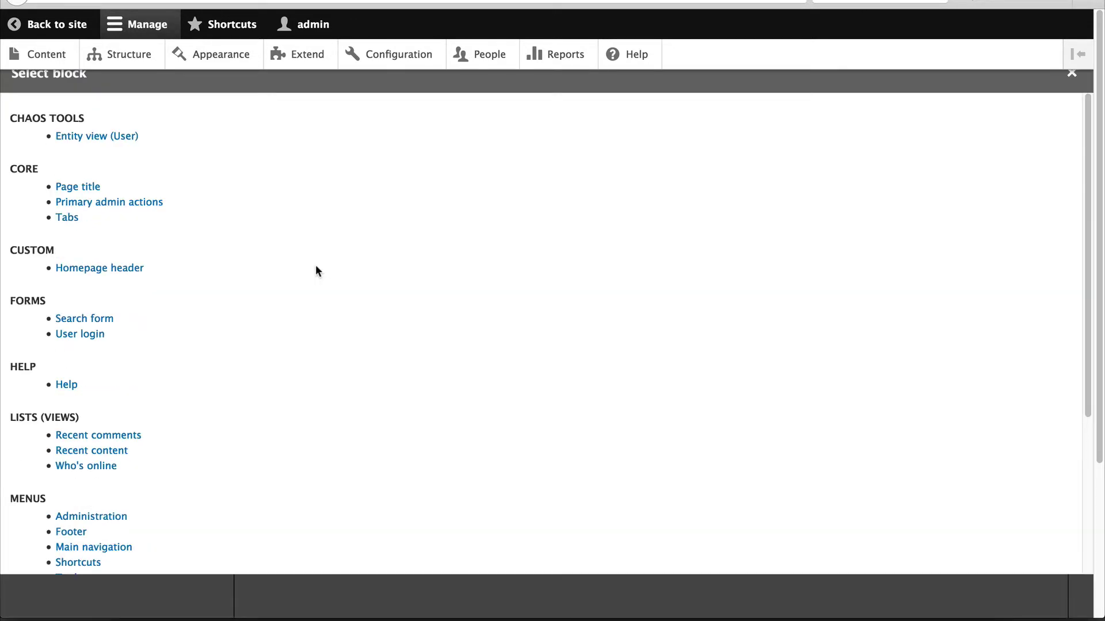
click(123, 435)
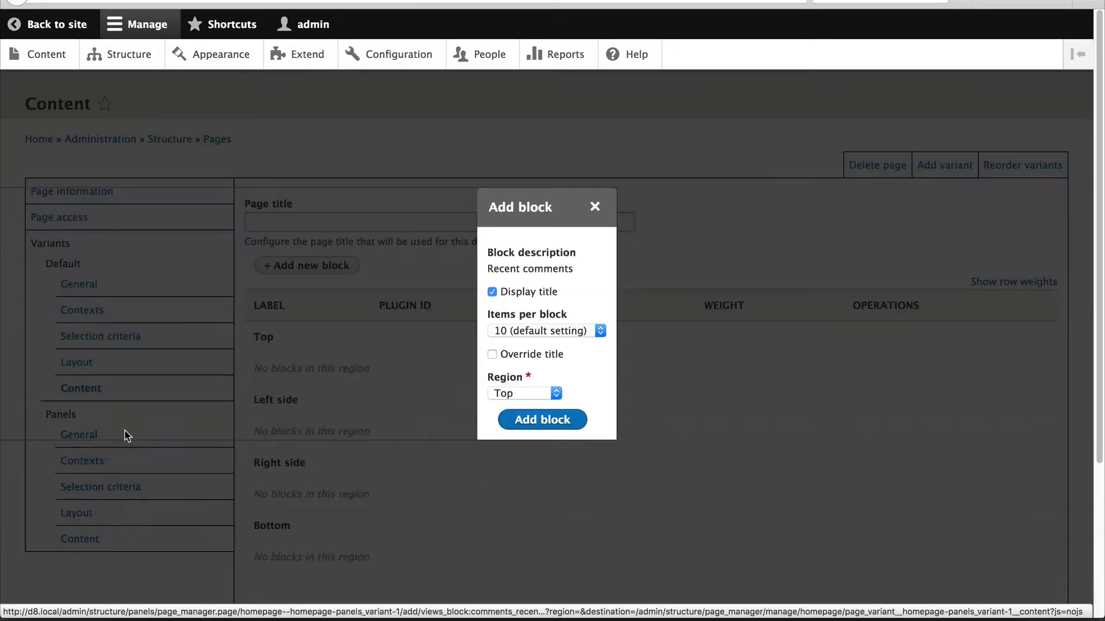
click(507, 393)
click(524, 421)
click(547, 425)
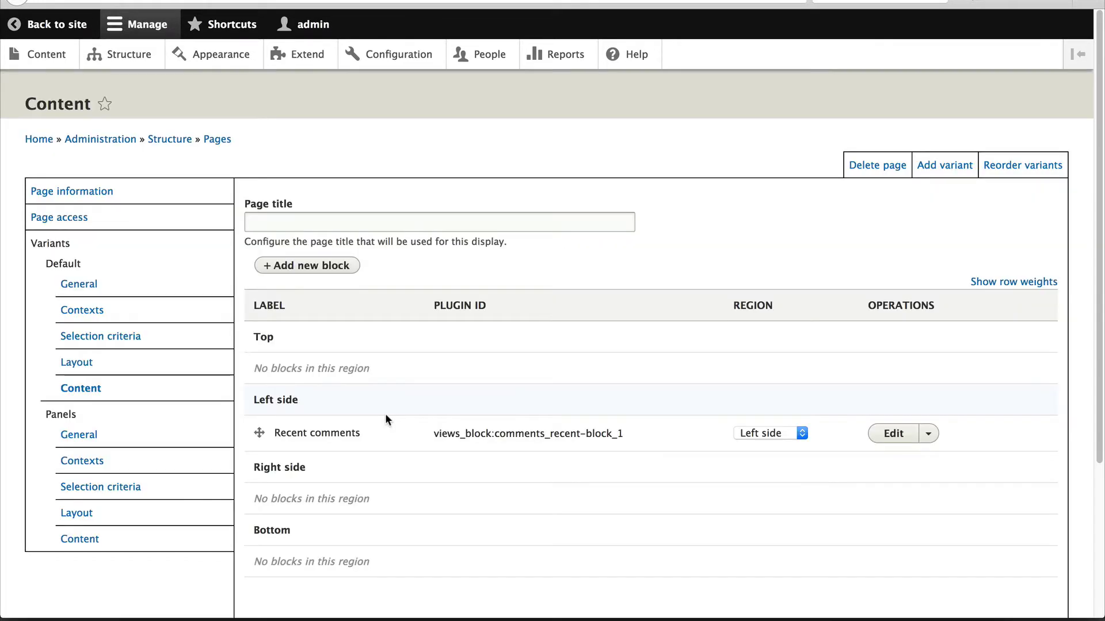
click(333, 268)
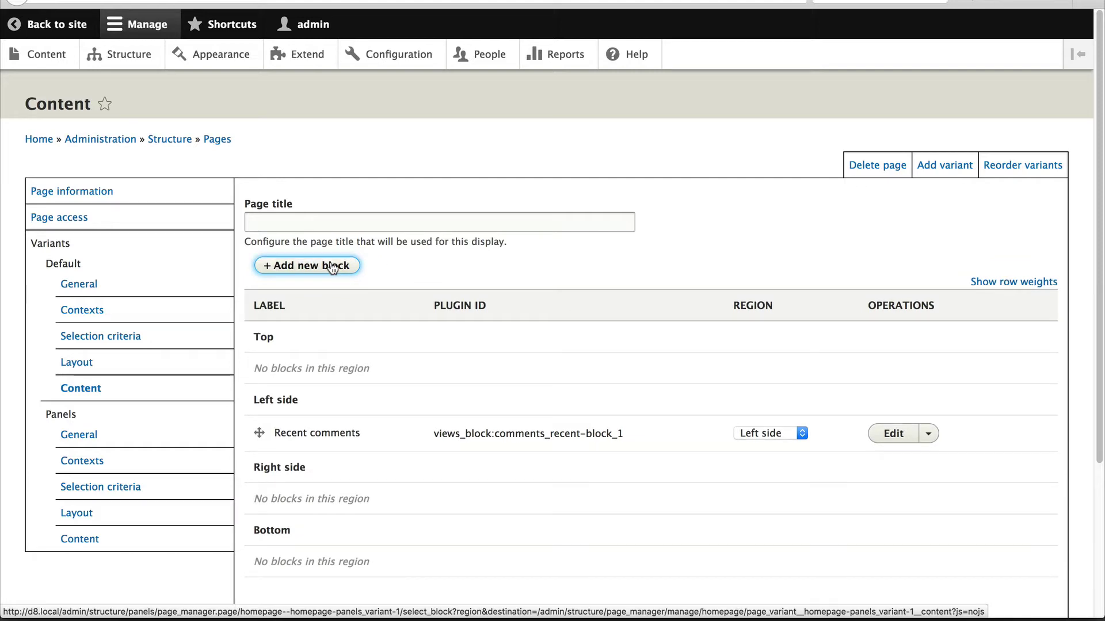
click(110, 453)
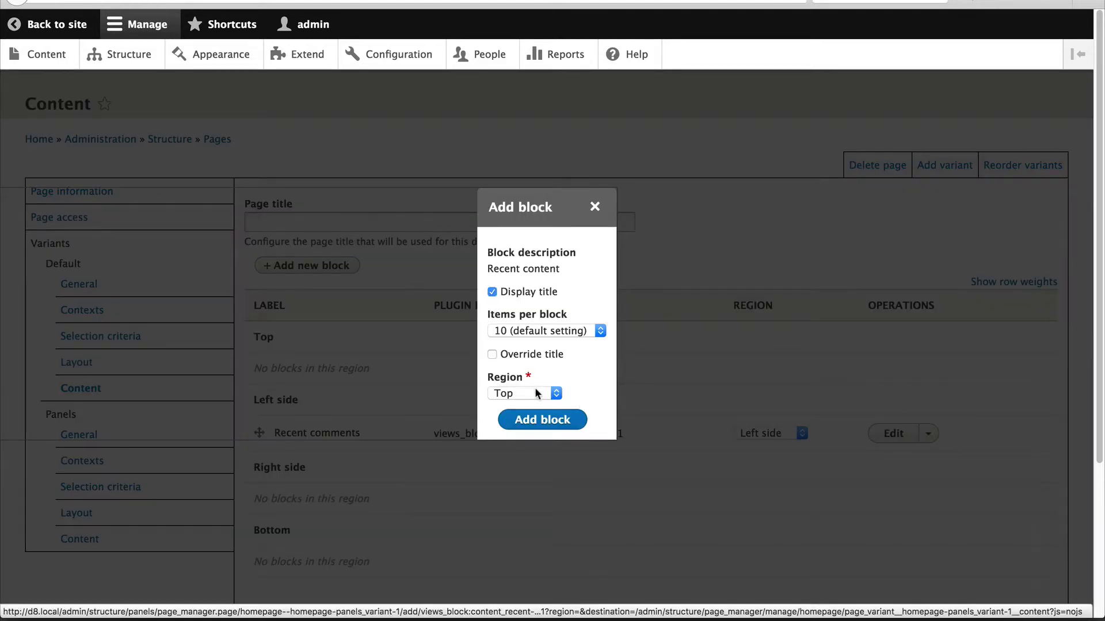
click(534, 391)
click(539, 434)
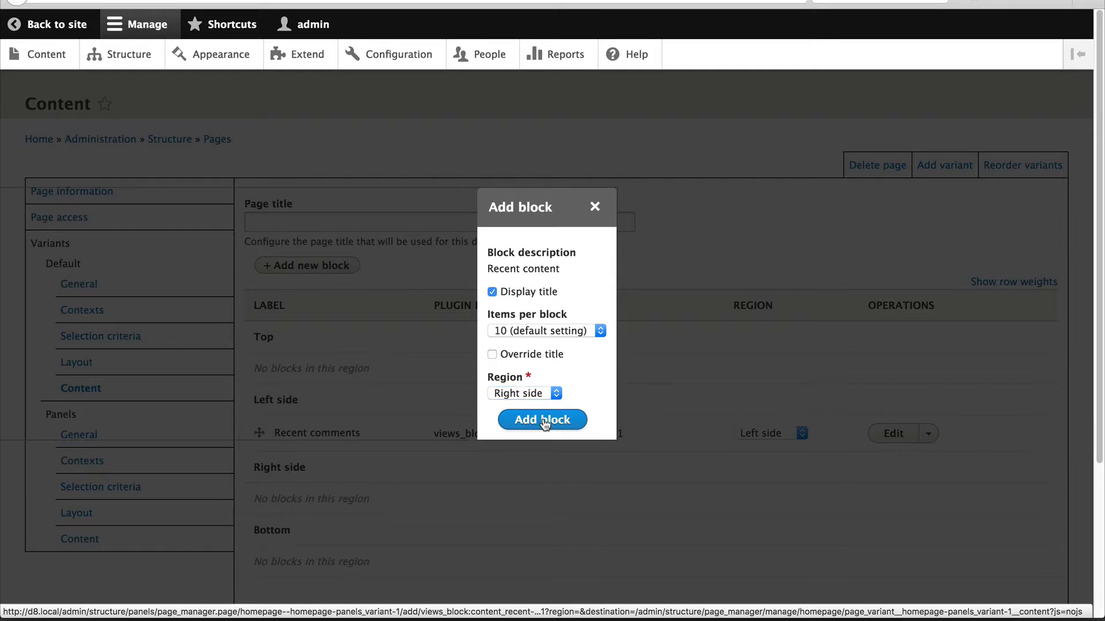
click(543, 422)
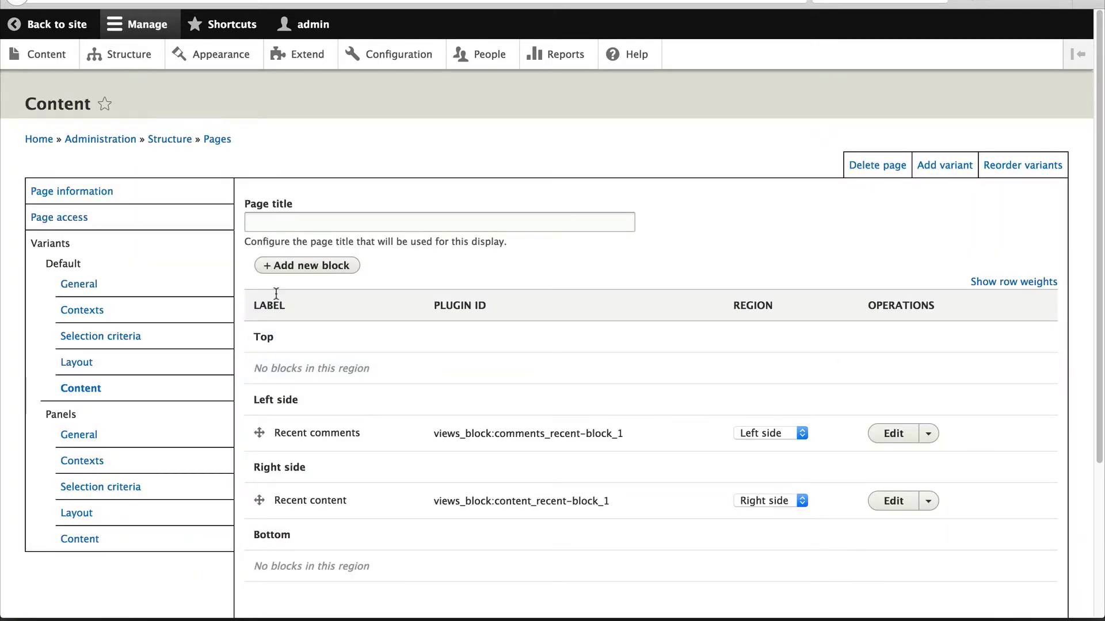
- Add the Homepage header block to the Top region with its title hidden
click(292, 270)
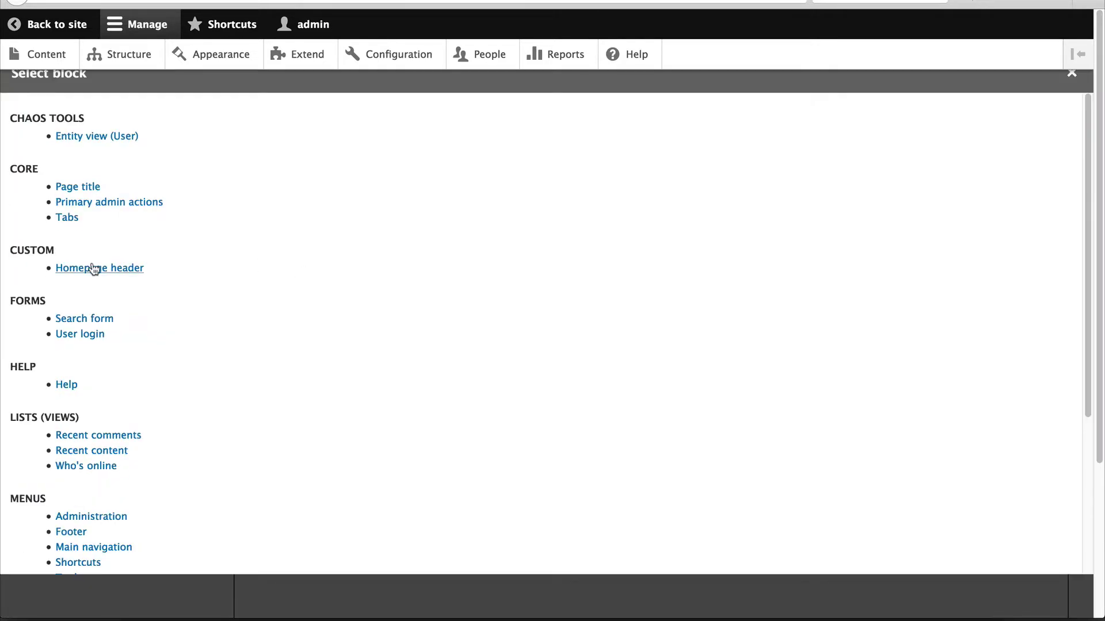
click(113, 269)
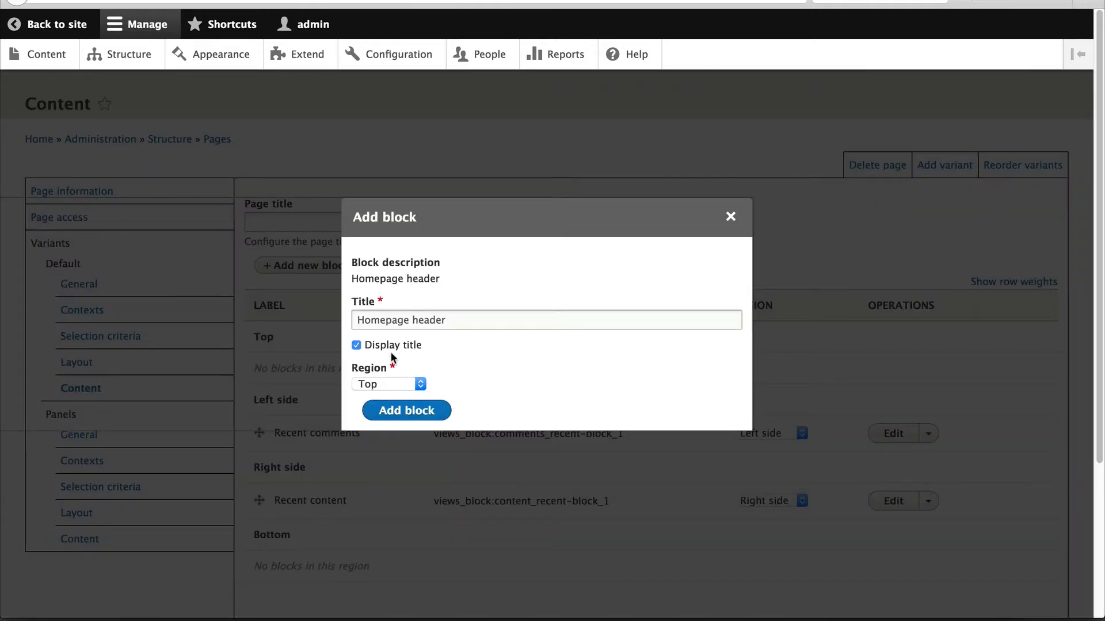
click(391, 345)
click(395, 384)
click(395, 394)
click(409, 411)
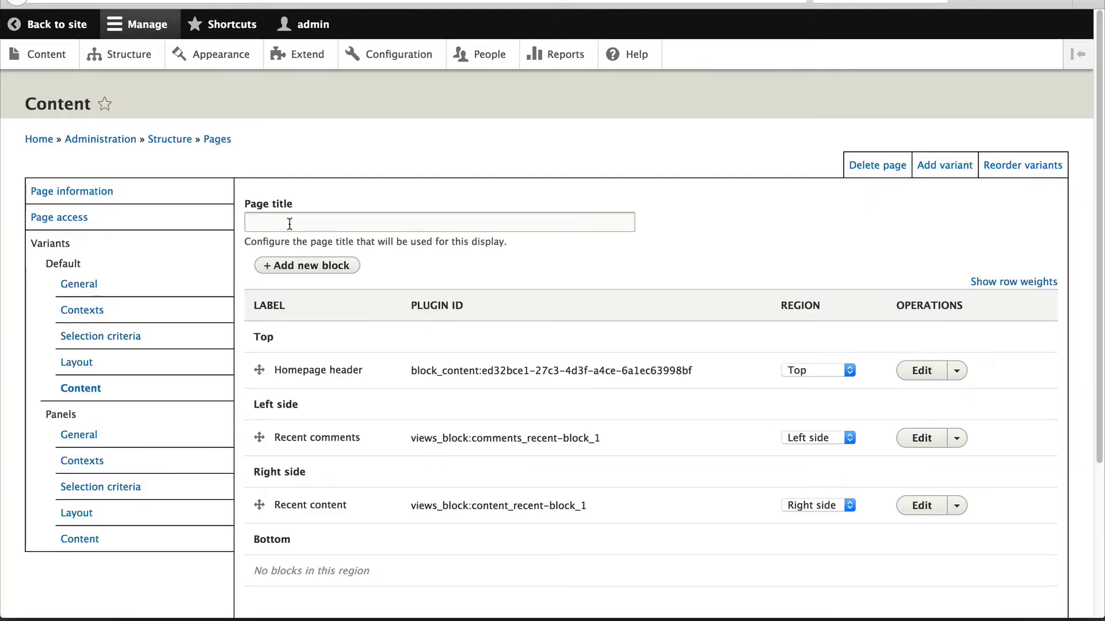
scroll(331, 548, down, 3)
- Save the block layout, then set the Default variant's page title to 'Default' and save
click(331, 548)
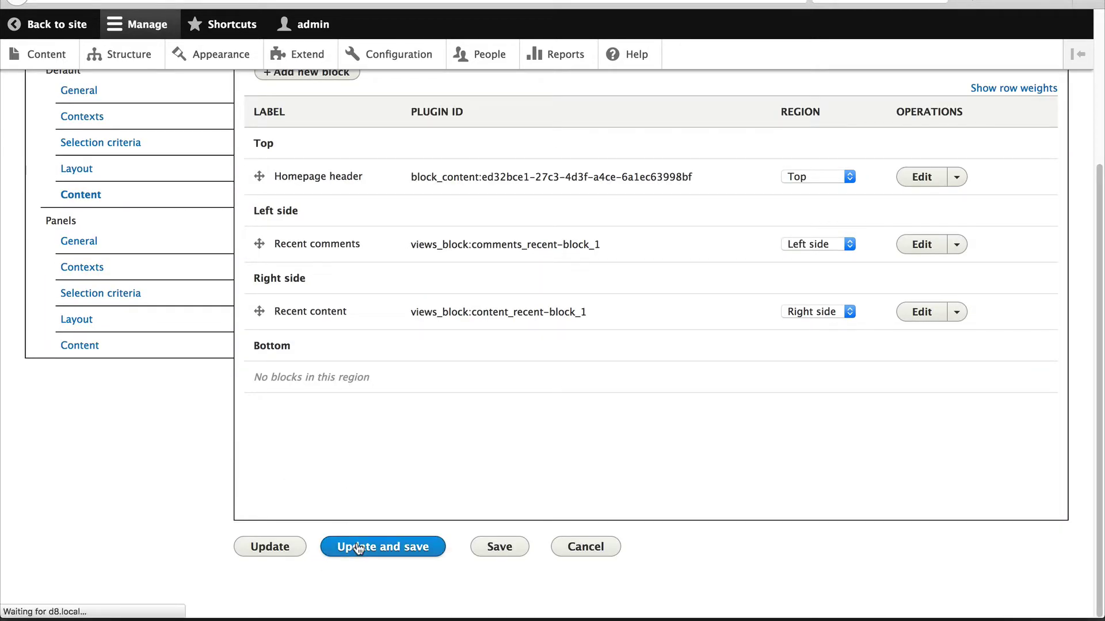
click(299, 286)
text(Default)
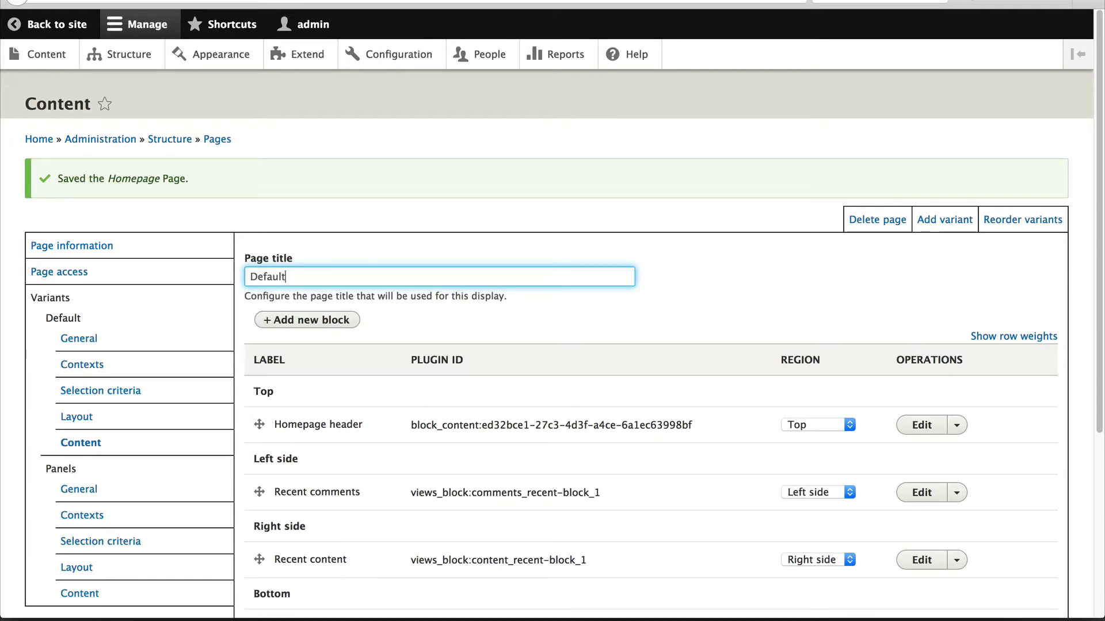
scroll(357, 345, down, 5)
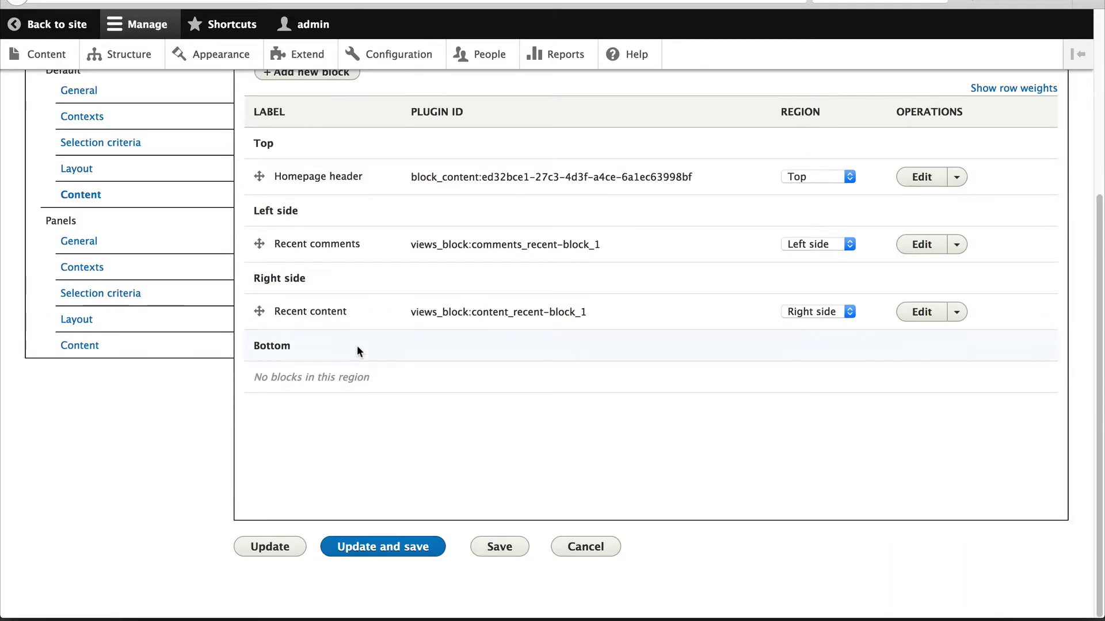
click(414, 549)
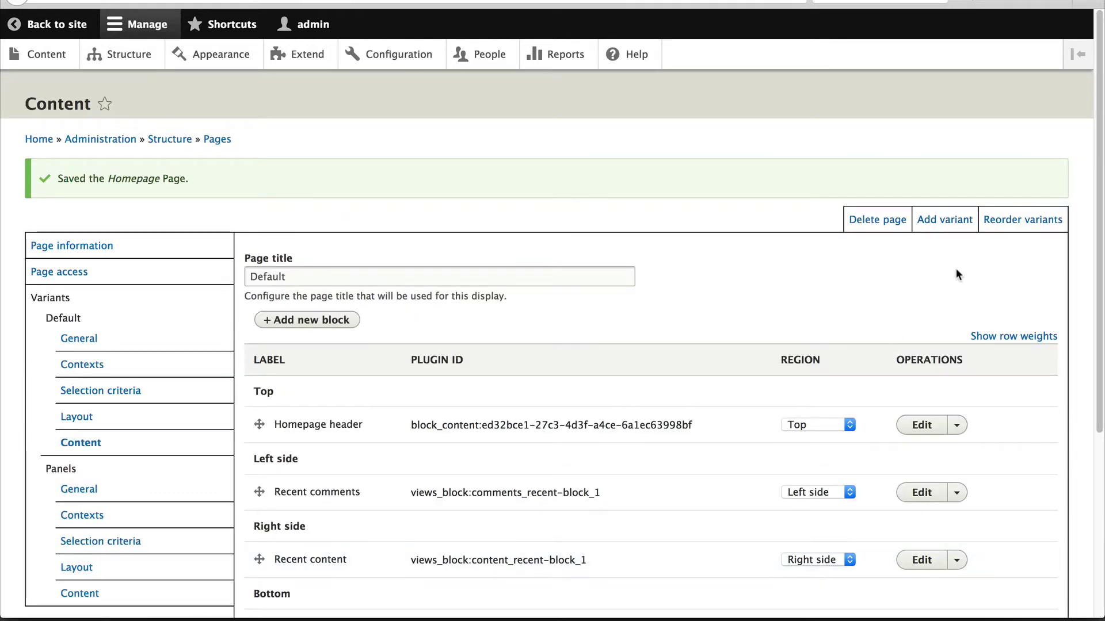
- Drag Default upward in the variant order dialog and apply the order
click(1018, 229)
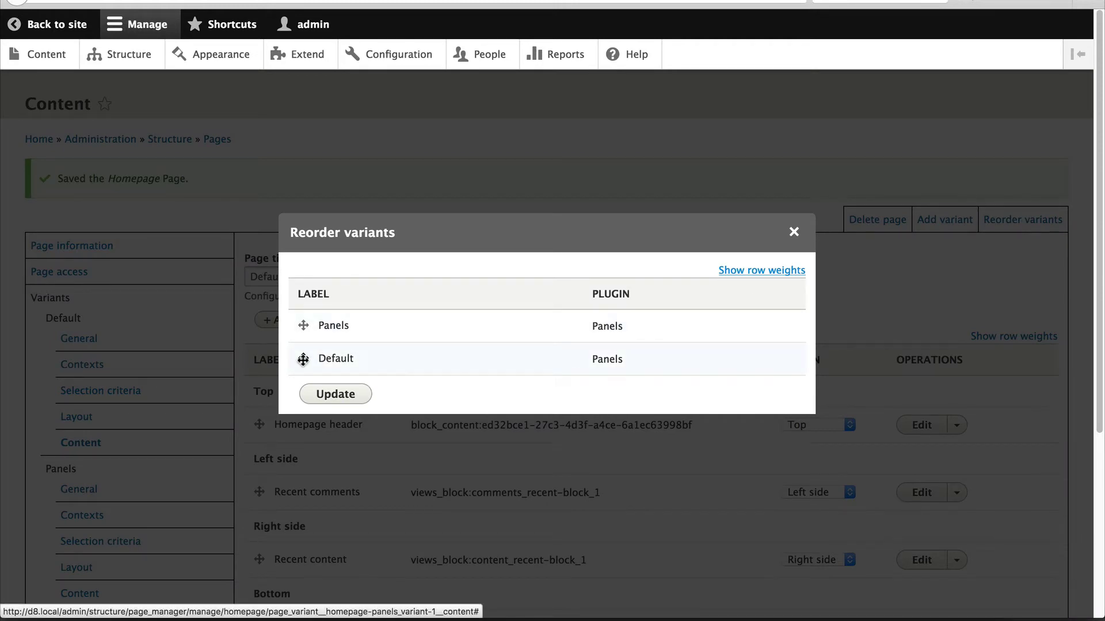
mouse_move(299, 359)
mouse_down()
mouse_move(295, 337)
mouse_move(310, 357)
mouse_up()
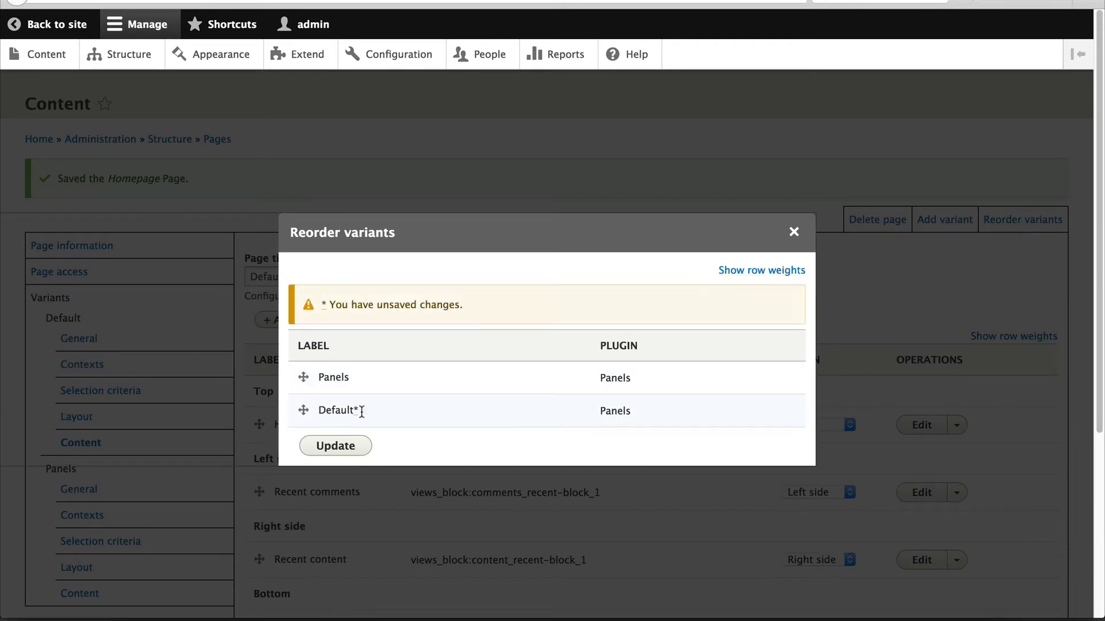
click(338, 450)
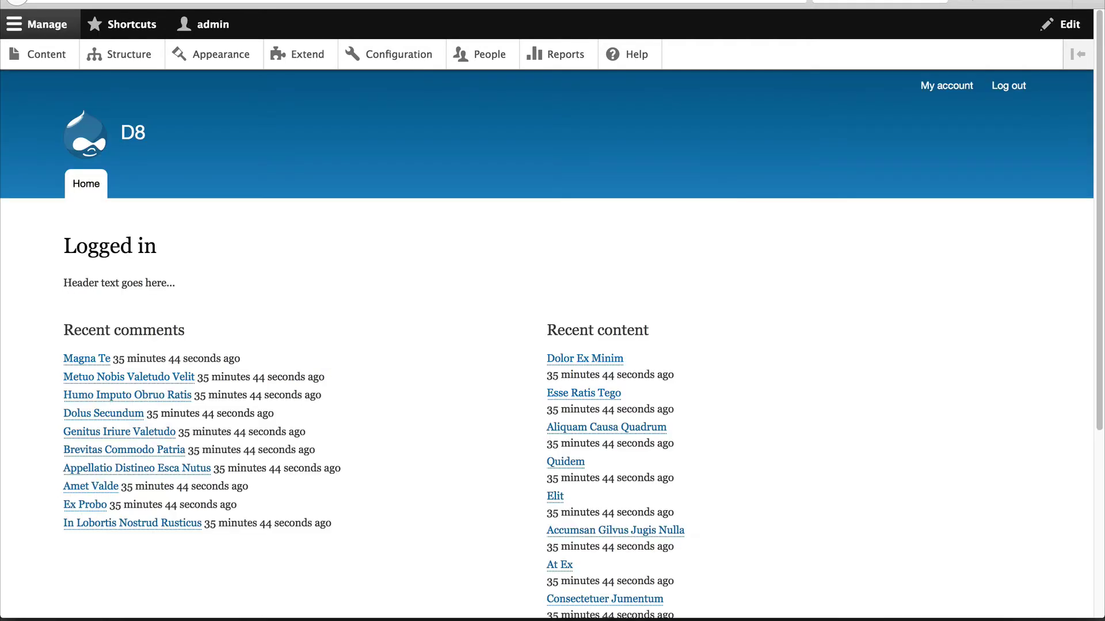
key(super+l)
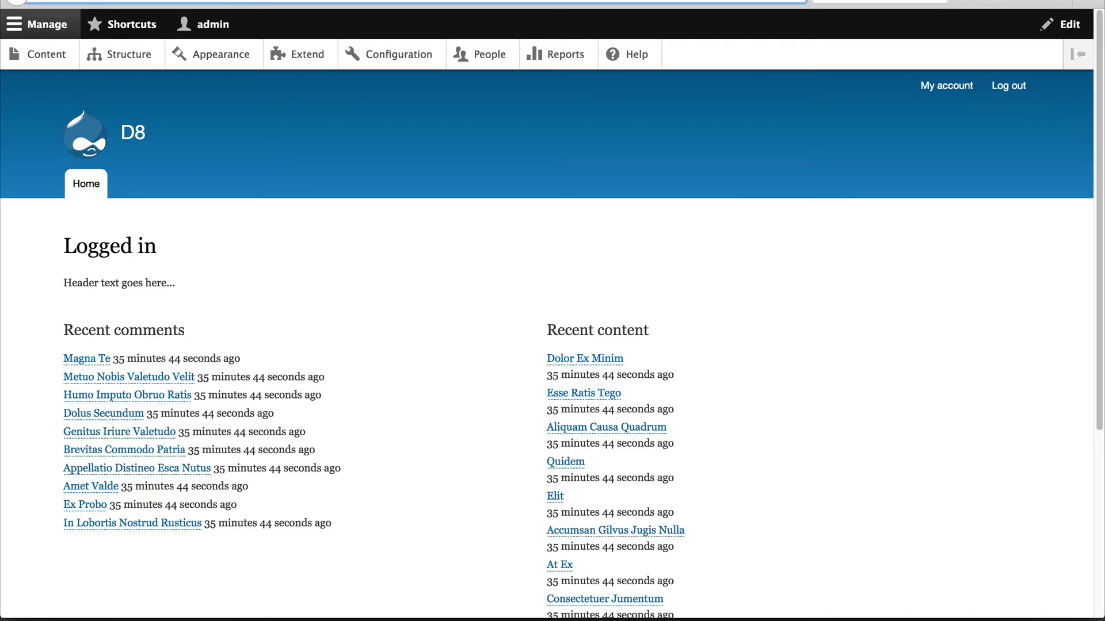
key(Return)
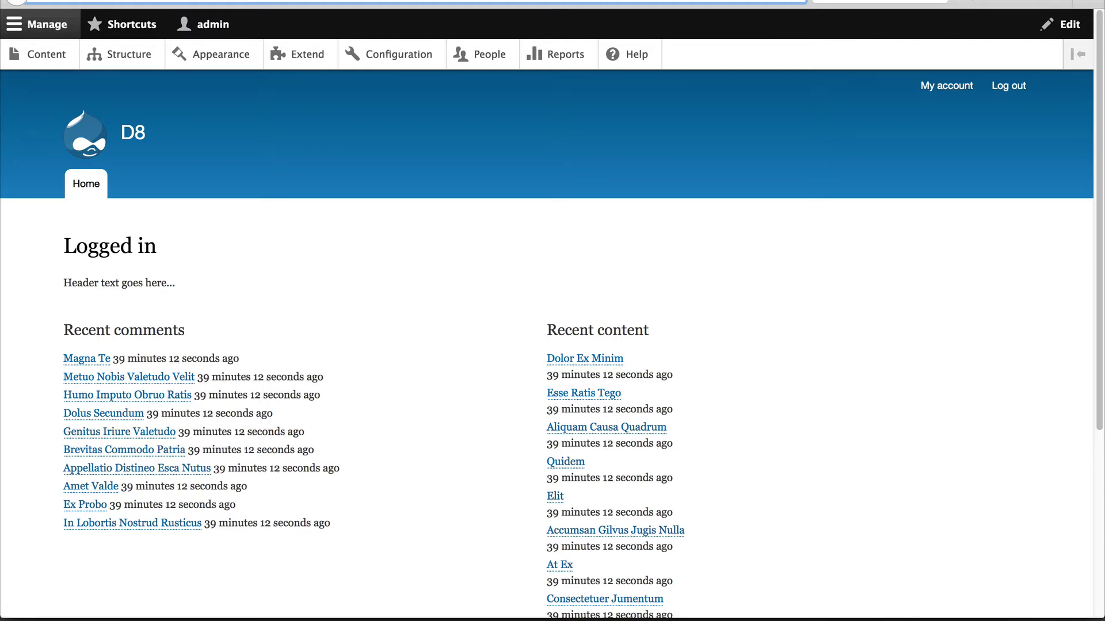
key(super+t)
text(d8.local/)
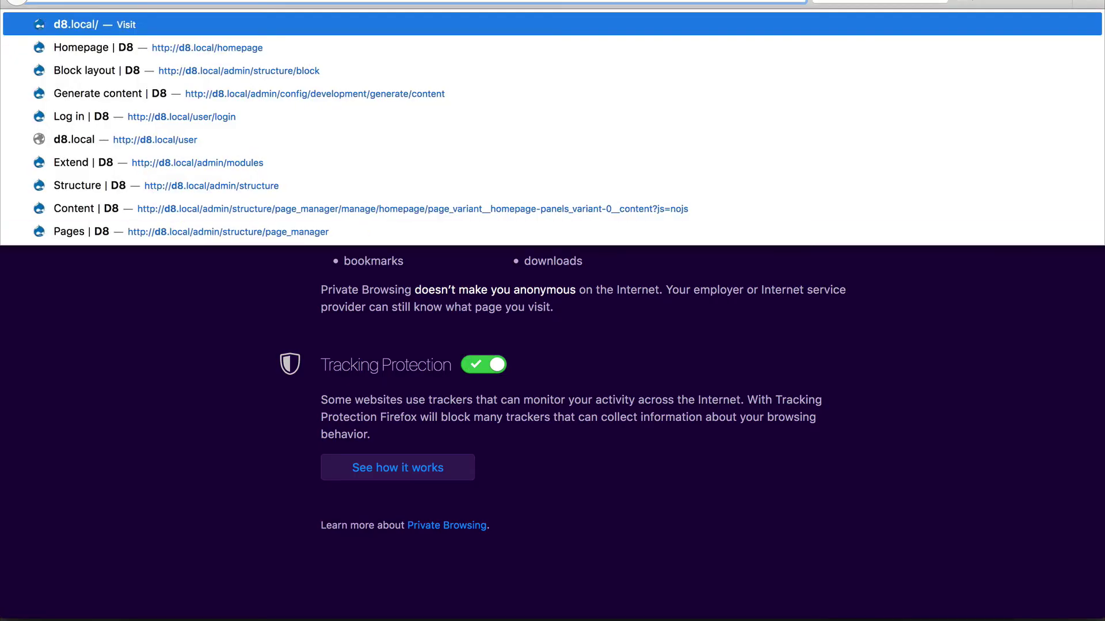
key(Return)
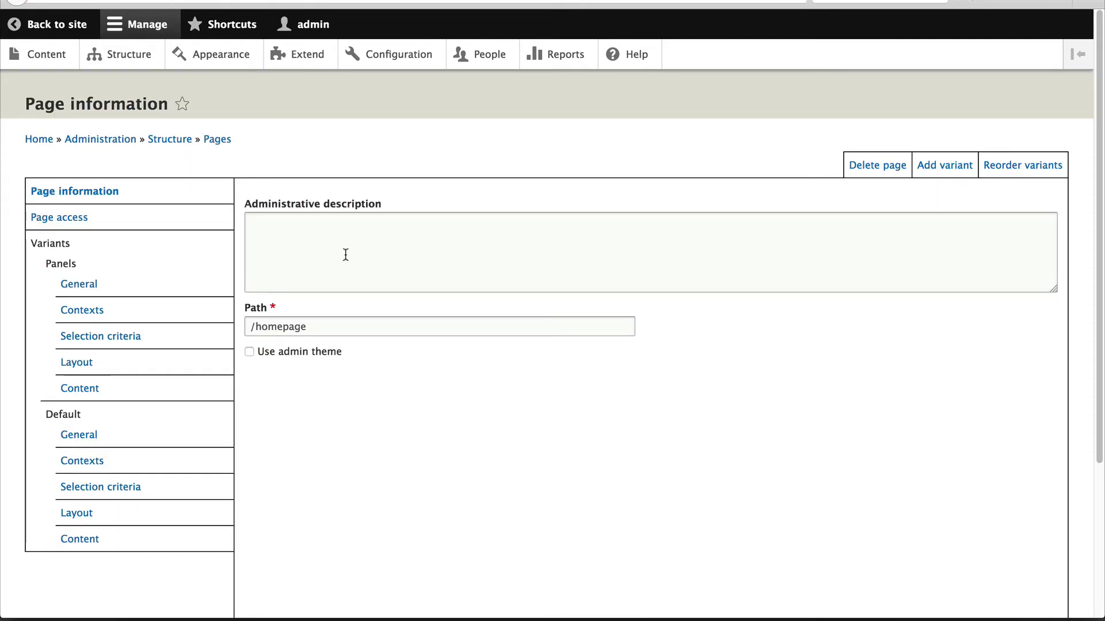
- Move Default above Panels in the variant order and save the Homepage page
click(990, 163)
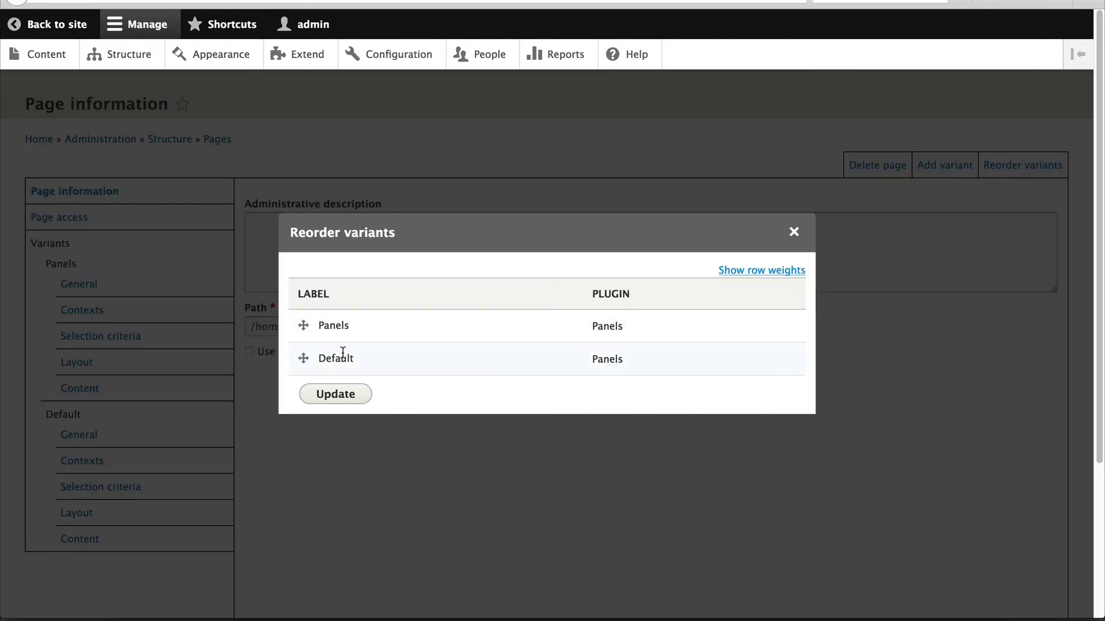
drag(304, 358, 303, 327)
click(335, 448)
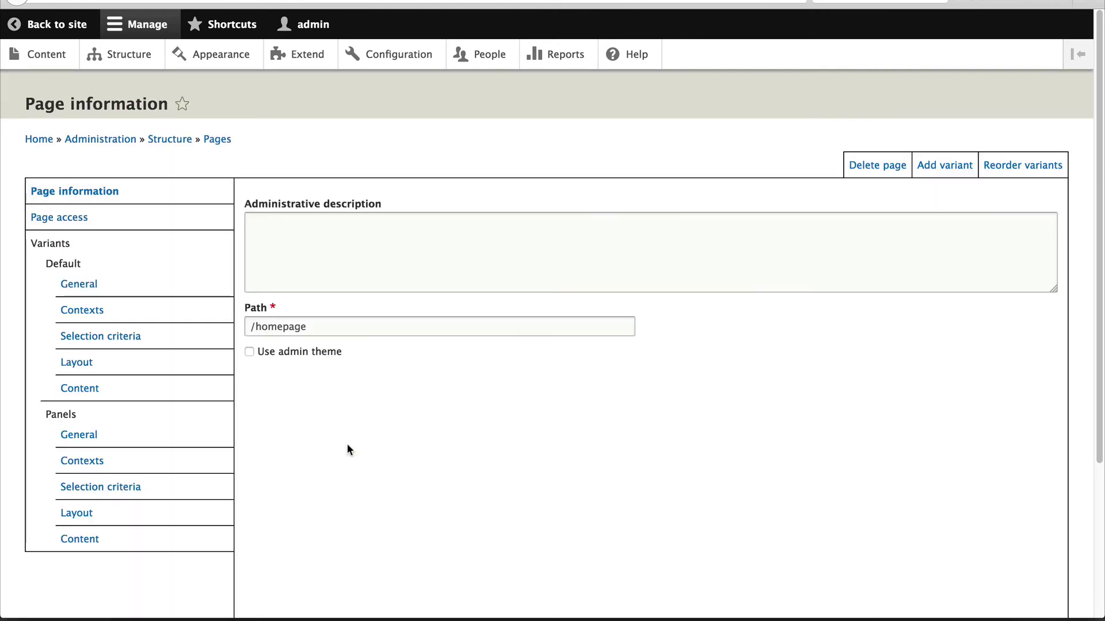
scroll(362, 489, down, 3)
click(380, 544)
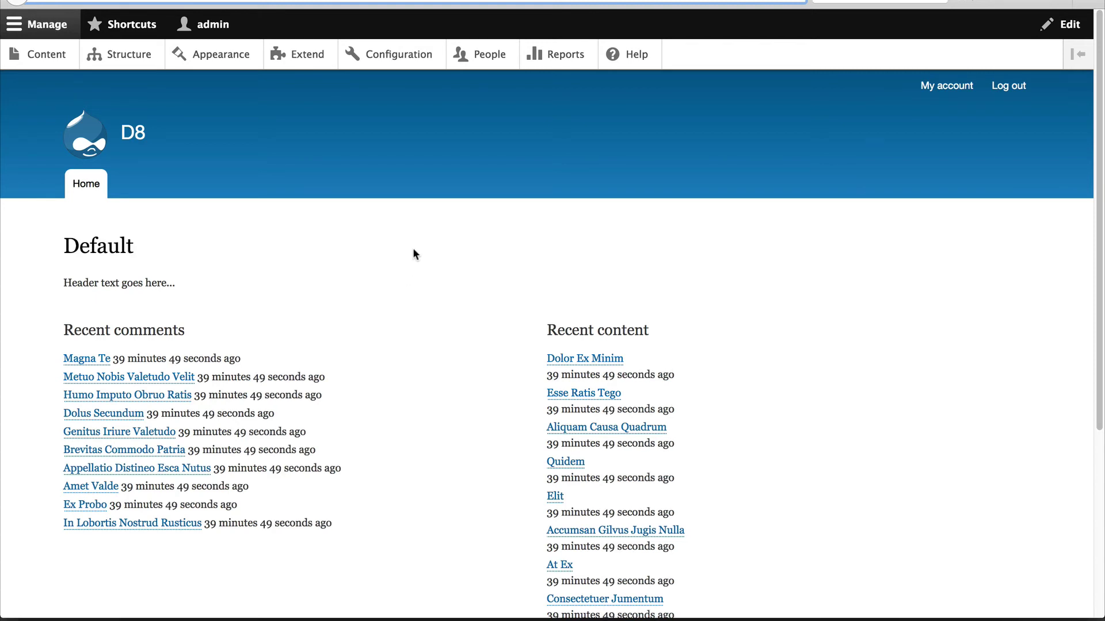
- Go back from the front page and open the Default variant's Selection criteria
key(super+bracketleft)
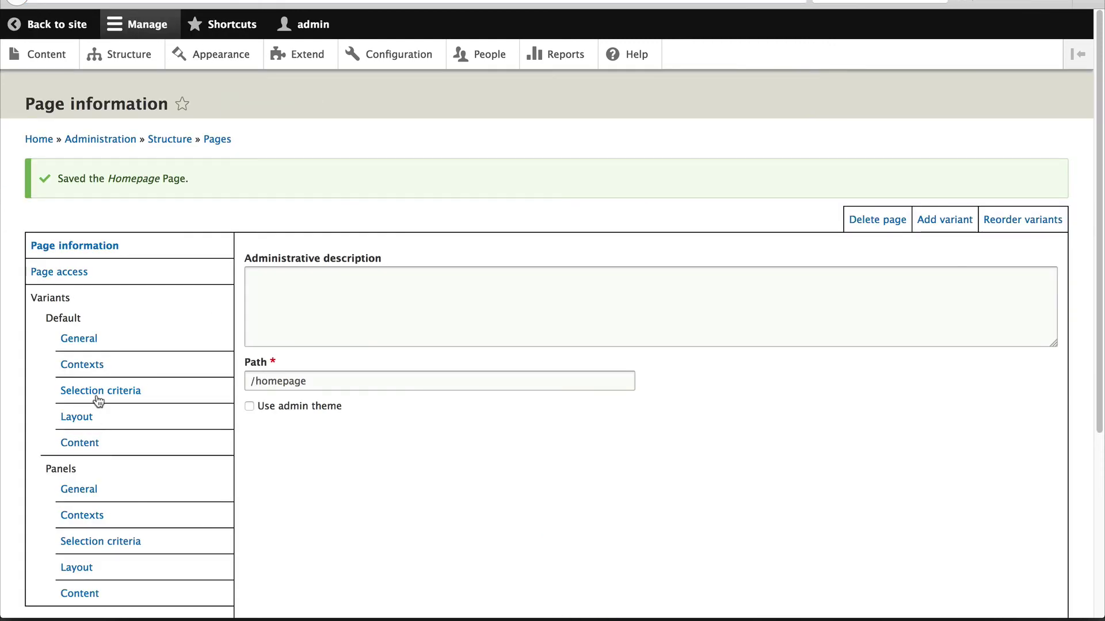
click(99, 393)
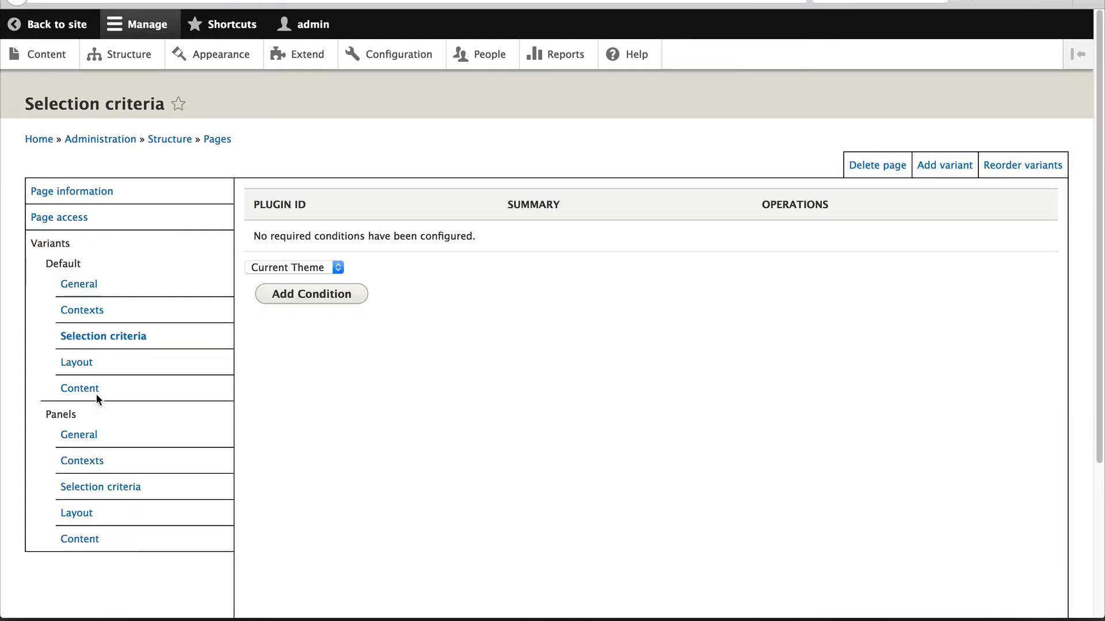